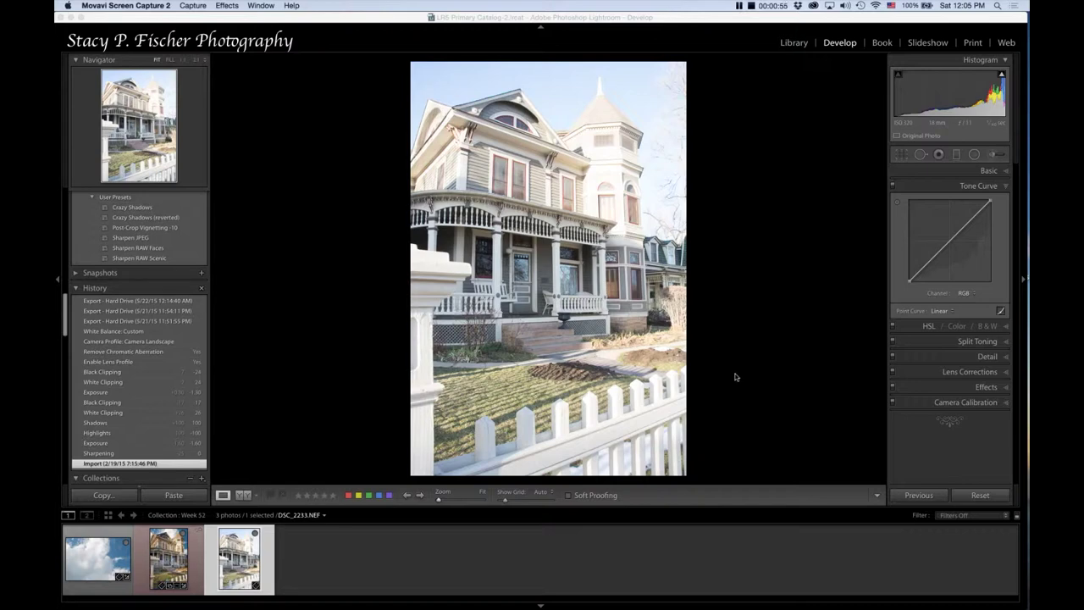
Drop the house photo's Sharpening Amount from 25 to 0 in the Detail panel
{"action": "left_click", "coordinate": [853, 49]}
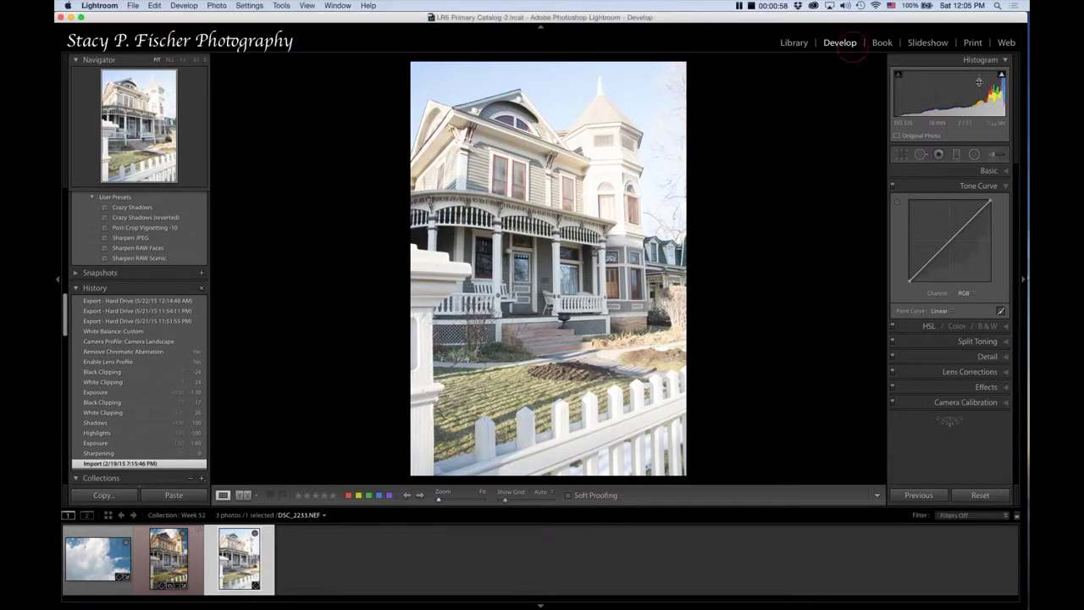
{"action": "left_click", "coordinate": [1006, 174]}
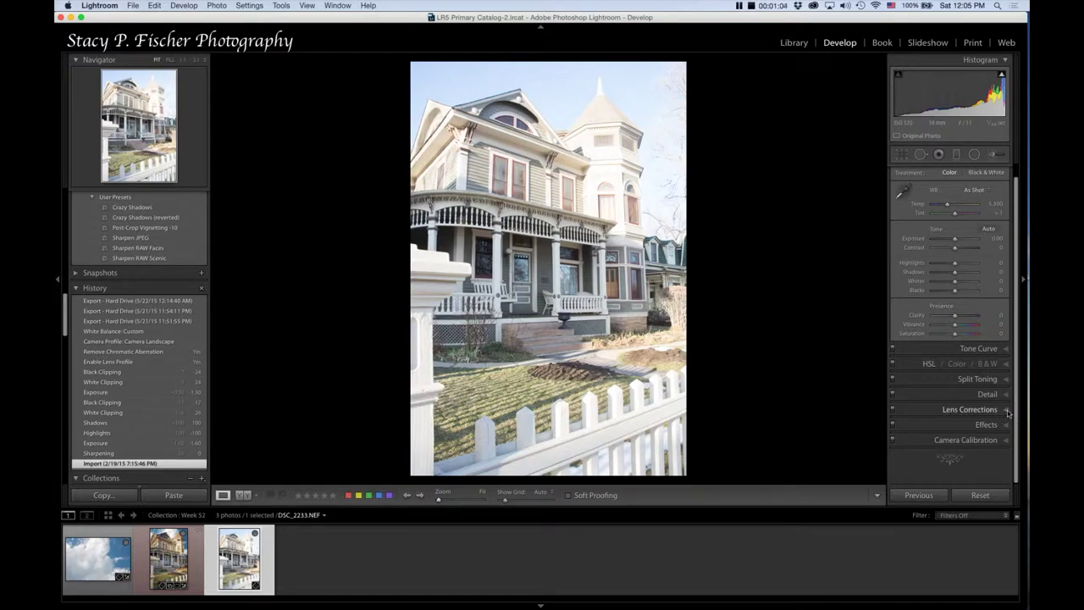
{"action": "left_click", "coordinate": [1007, 396]}
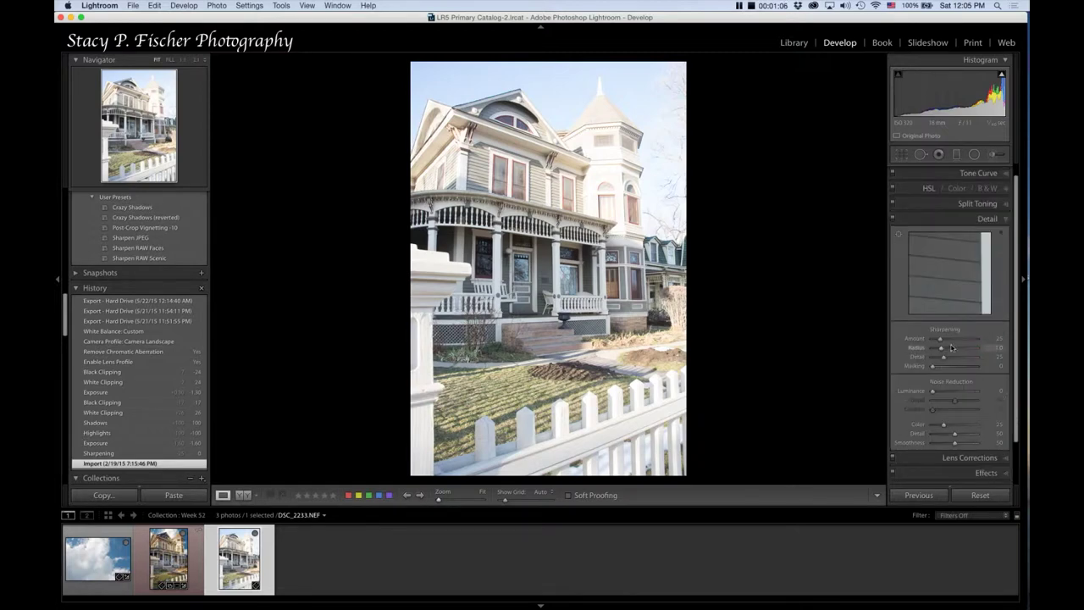
{"action": "left_click_drag", "start_coordinate": [928, 341], "coordinate": [898, 340]}
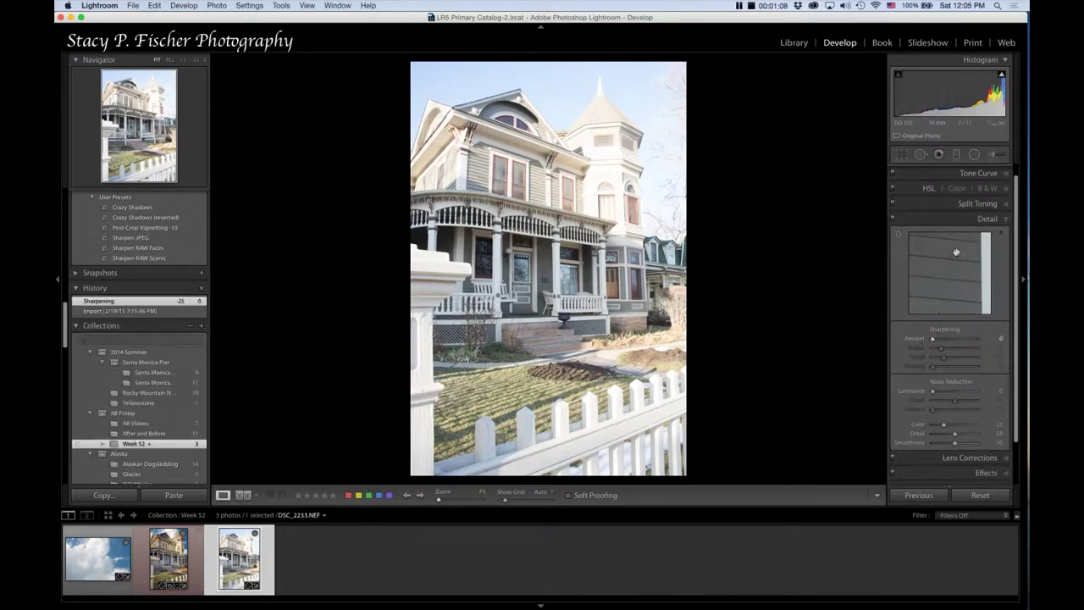
{"action": "left_click", "coordinate": [1005, 220]}
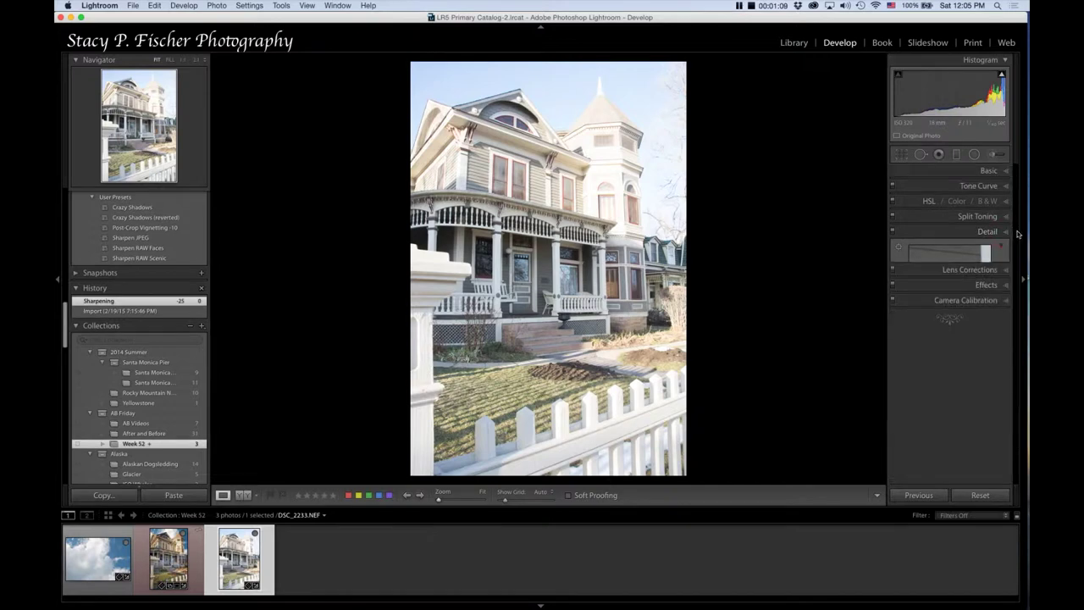
Darken Exposure to -1.30 and pull Highlights down to -100 in the Basic panel
{"action": "left_click", "coordinate": [1007, 173]}
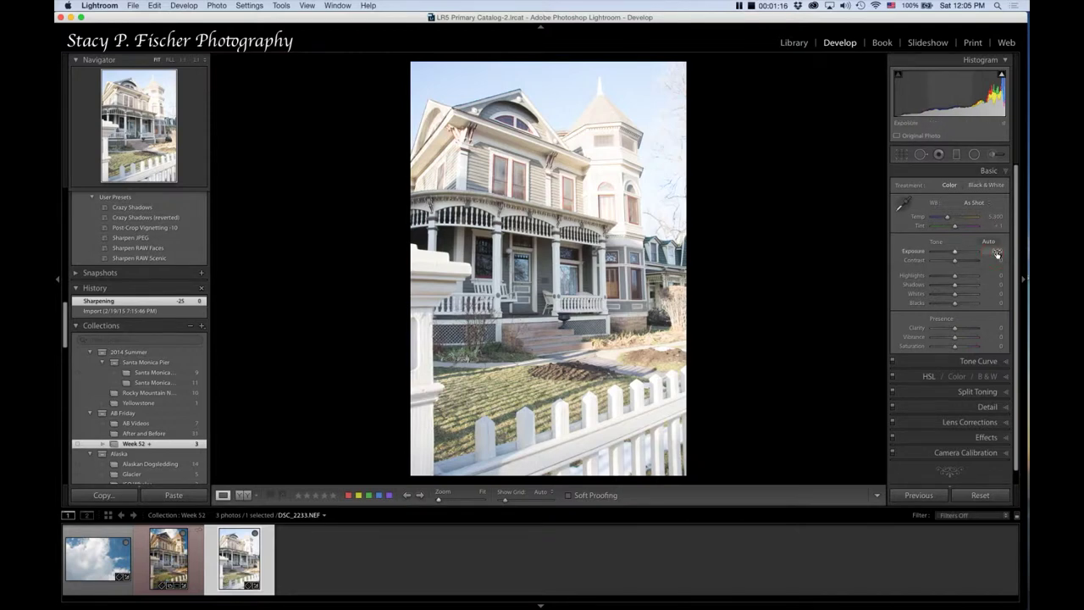
{"action": "left_click_drag", "start_coordinate": [996, 253], "coordinate": [970, 253]}
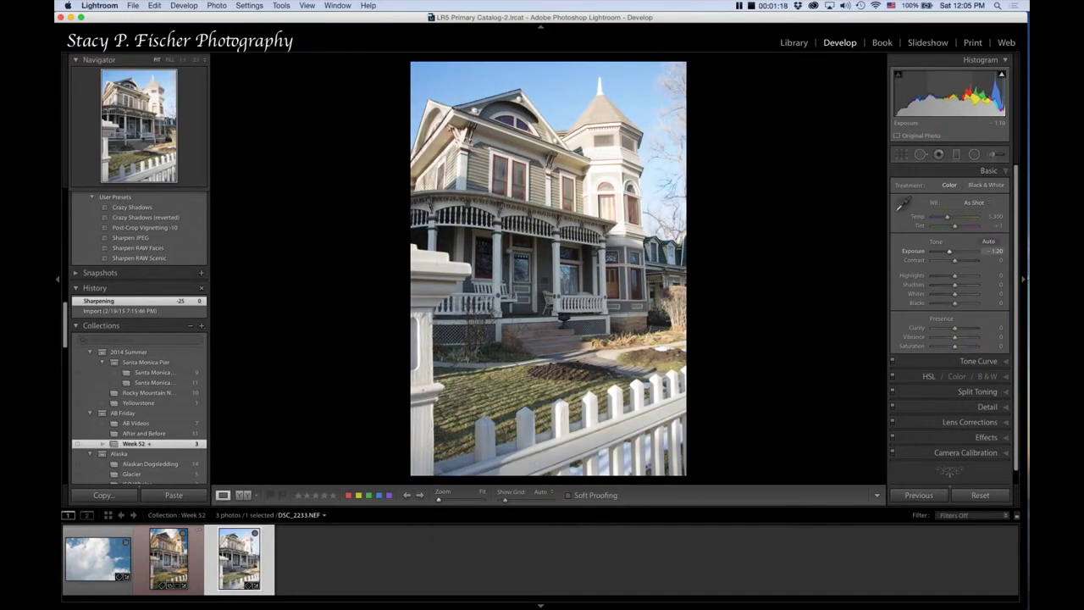
{"action": "left_click", "coordinate": [992, 251]}
{"action": "left_click", "coordinate": [956, 276]}
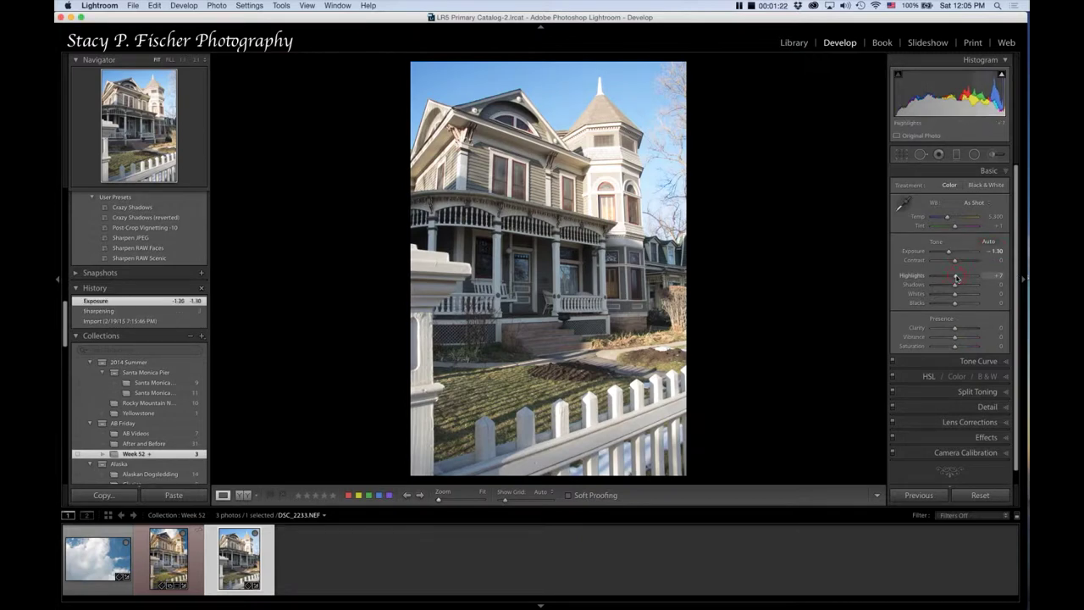
{"action": "mouse_move", "coordinate": [956, 276]}
{"action": "left_mouse_down"}
{"action": "mouse_move", "coordinate": [915, 279]}
{"action": "mouse_move", "coordinate": [987, 289]}
{"action": "mouse_move", "coordinate": [956, 298]}
{"action": "left_mouse_up"}
{"action": "double_click", "coordinate": [912, 277]}
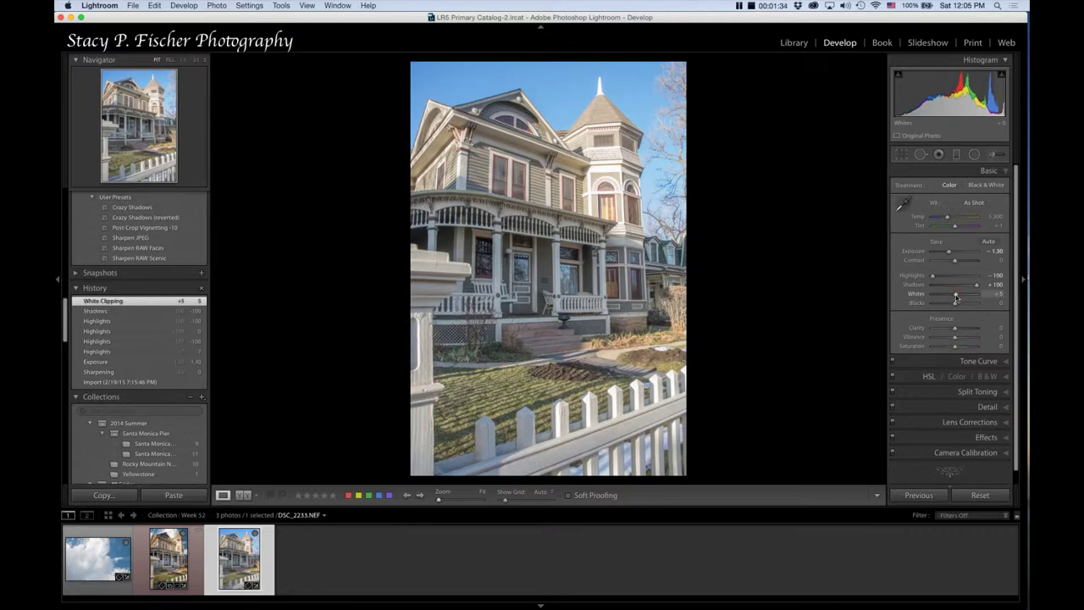
Raise Whites to +17 while watching the highlight clipping warning
{"action": "left_click_drag", "start_coordinate": [956, 297], "coordinate": [959, 298]}
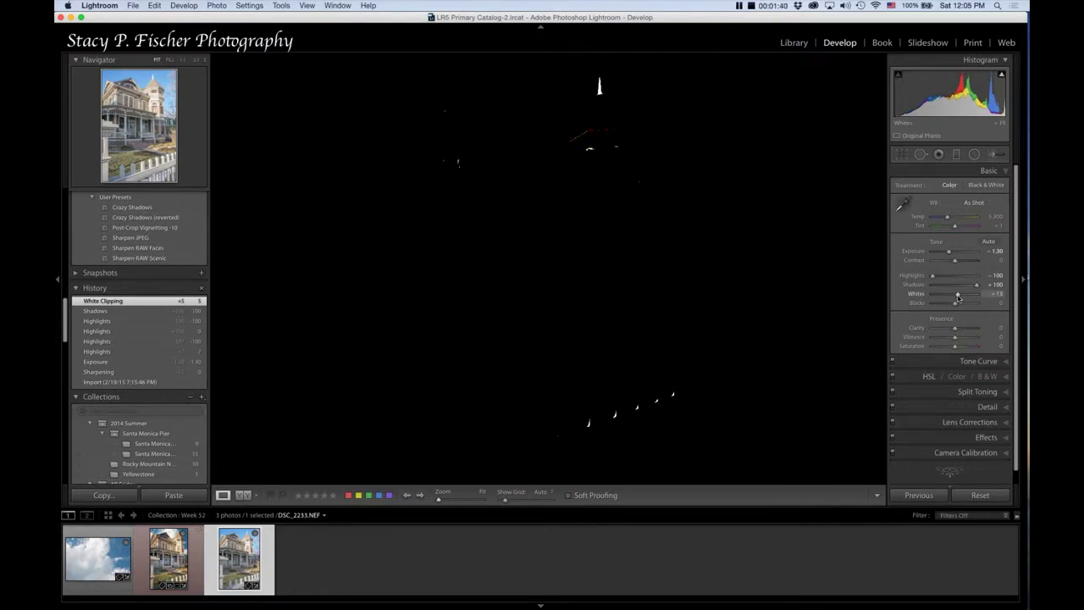
{"action": "left_click_drag", "start_coordinate": [958, 298], "coordinate": [959, 297]}
{"action": "left_click_drag", "start_coordinate": [959, 298], "coordinate": [961, 298]}
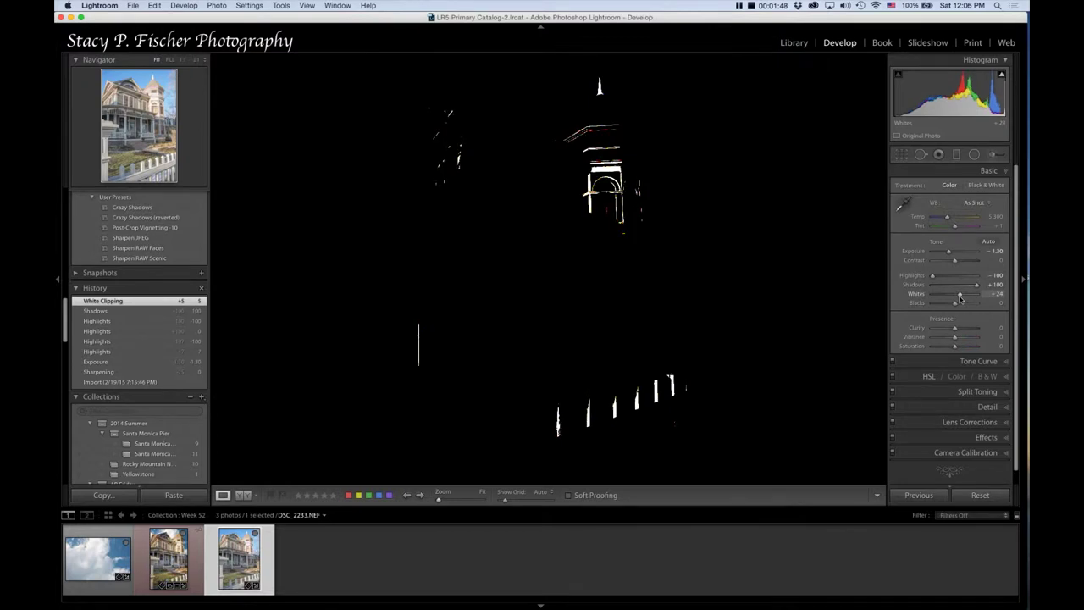
{"action": "double_click", "coordinate": [959, 297]}
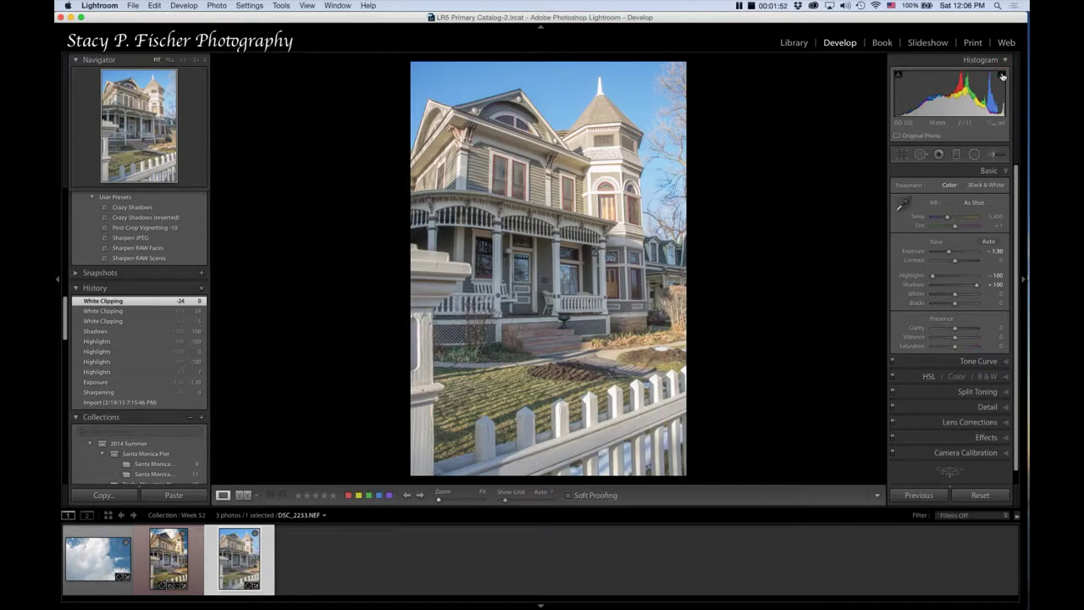
{"action": "left_click", "coordinate": [1002, 75]}
{"action": "left_click_drag", "start_coordinate": [955, 295], "coordinate": [948, 305]}
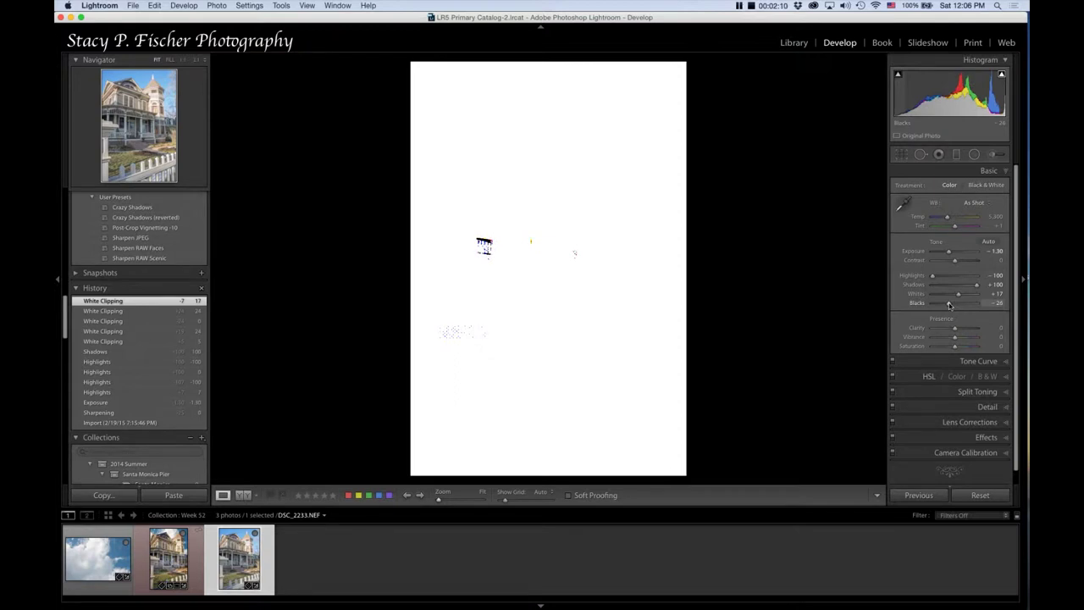
Darken Blacks to -24 while previewing shadow clipping
{"action": "left_click_drag", "start_coordinate": [949, 305], "coordinate": [948, 305]}
{"action": "left_click_drag", "start_coordinate": [948, 305], "coordinate": [950, 305]}
{"action": "left_click_drag", "start_coordinate": [950, 305], "coordinate": [949, 305]}
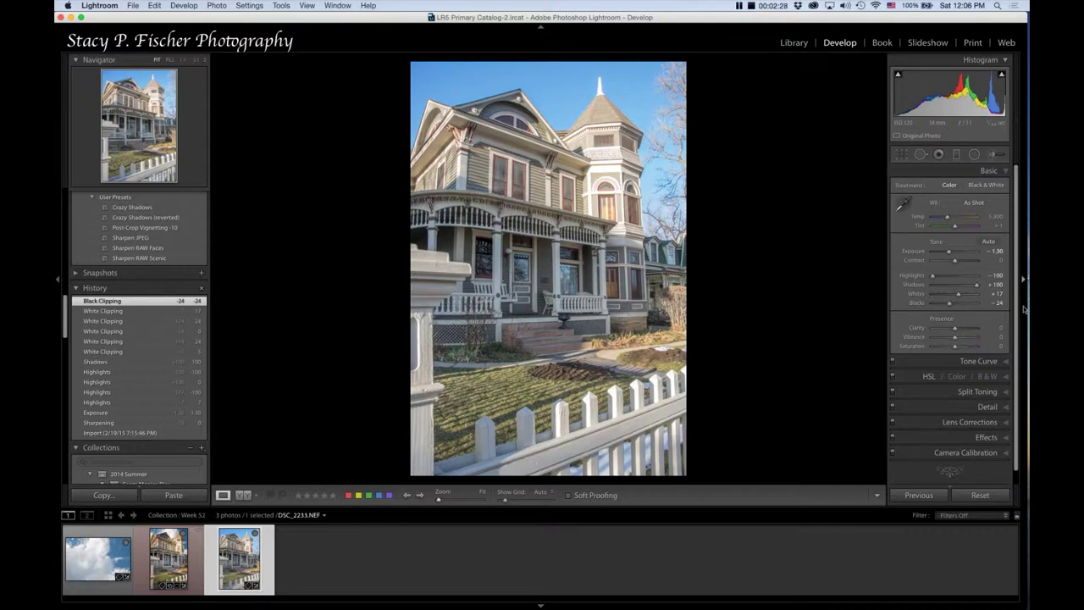
Enable the lens profile correction in Lens Corrections
{"action": "scroll", "coordinate": [1016, 319], "scroll_direction": "down", "scroll_amount": 1}
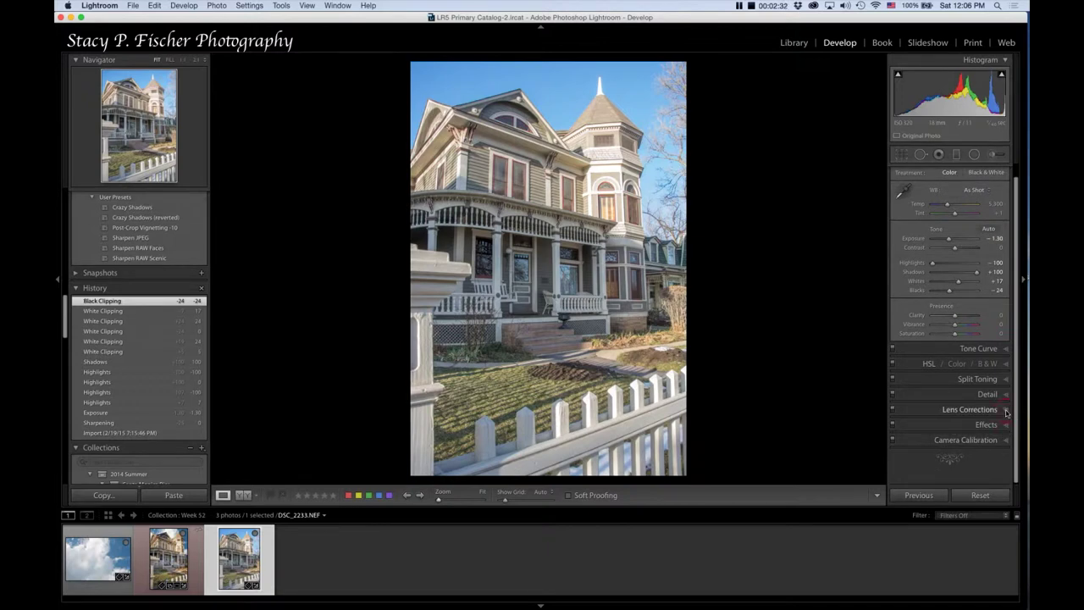
{"action": "left_click", "coordinate": [1006, 413]}
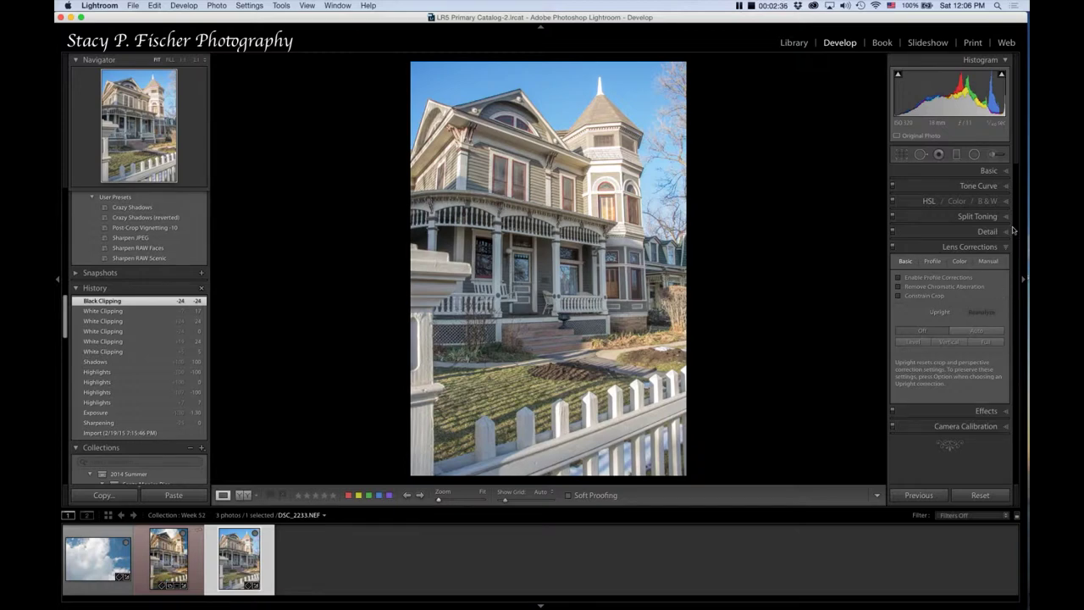
{"action": "left_click", "coordinate": [900, 278]}
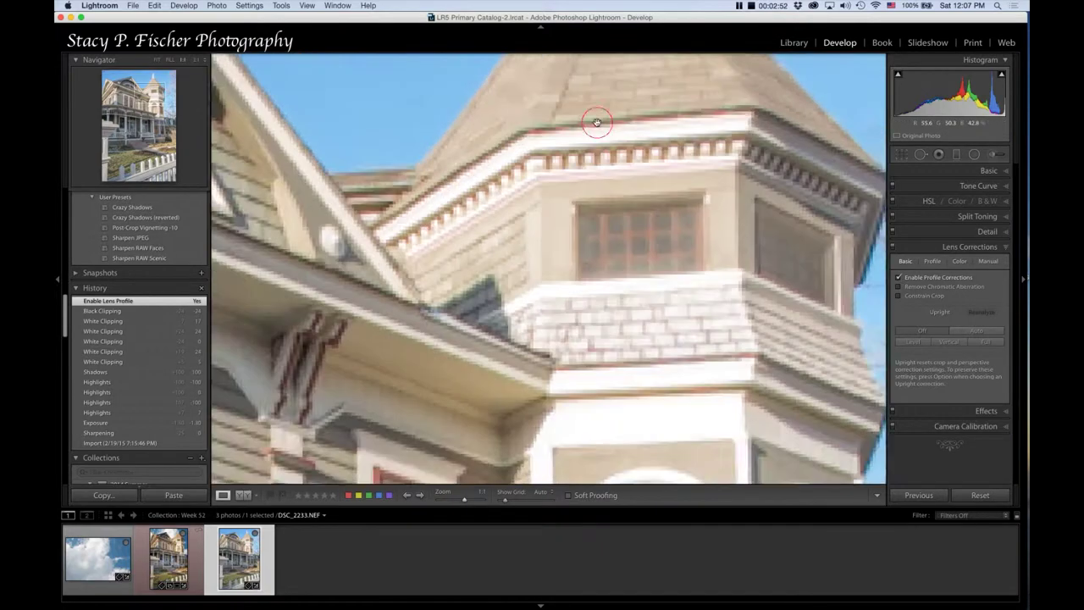
Remove chromatic aberration after inspecting the roof and gable edges at 1:1 zoom
{"action": "left_click", "coordinate": [613, 110]}
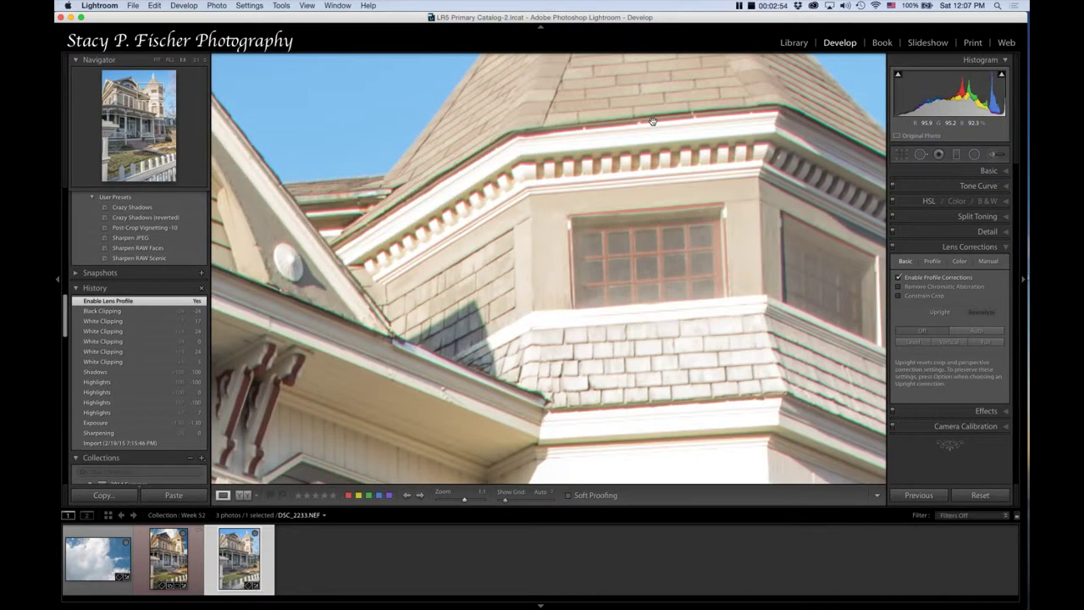
{"action": "left_click_drag", "start_coordinate": [653, 121], "coordinate": [730, 184]}
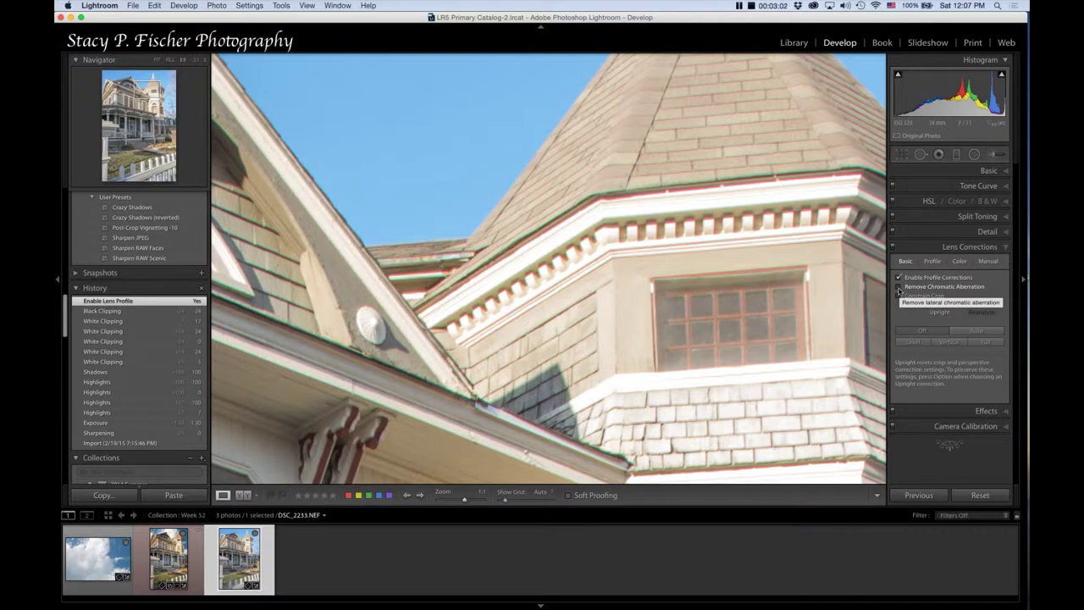
{"action": "left_click", "coordinate": [899, 287]}
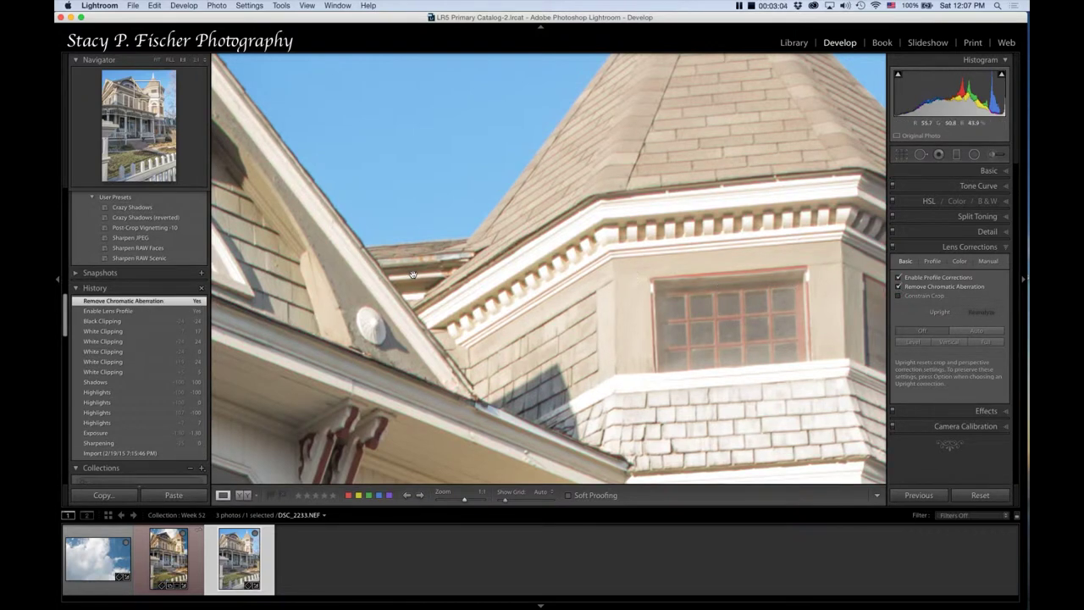
{"action": "left_click_drag", "start_coordinate": [413, 273], "coordinate": [677, 282]}
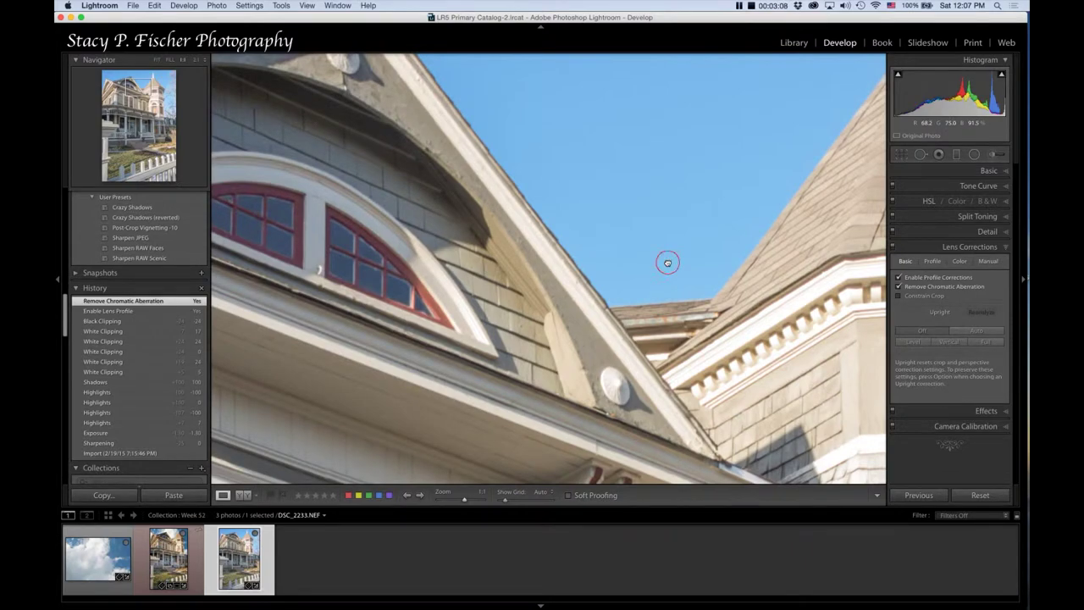
{"action": "left_click", "coordinate": [668, 262]}
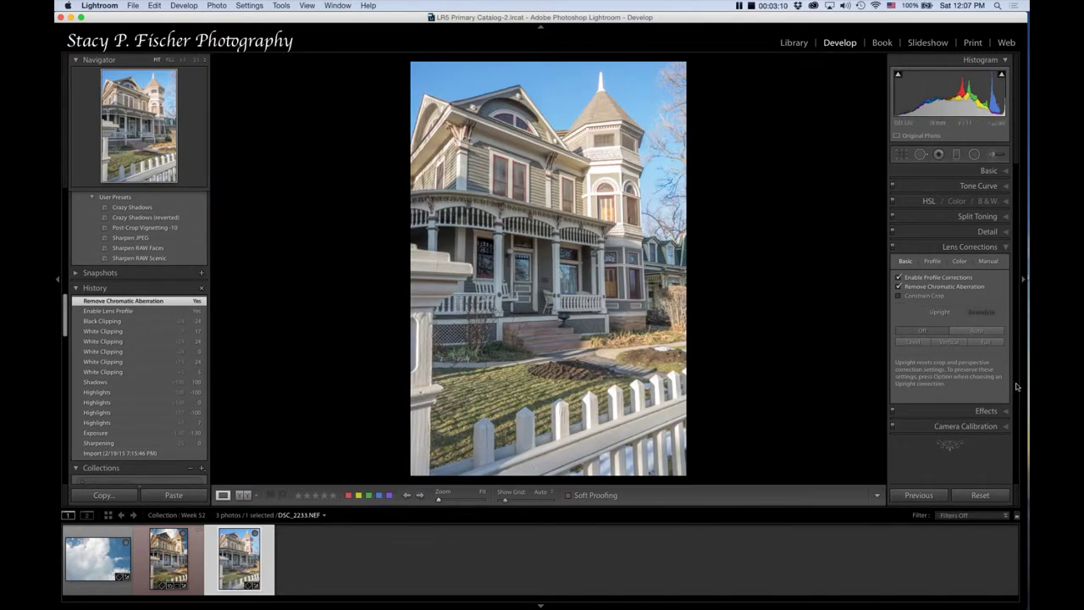
Try the Camera Landscape and Camera Neutral profiles in Camera Calibration
{"action": "left_click", "coordinate": [1006, 427]}
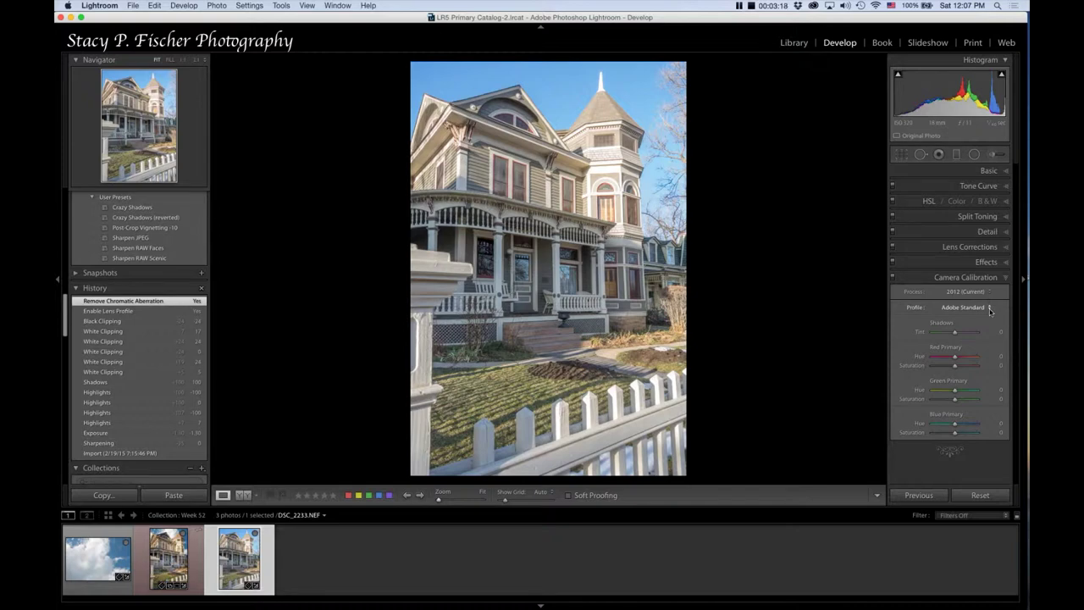
{"action": "left_click", "coordinate": [990, 311]}
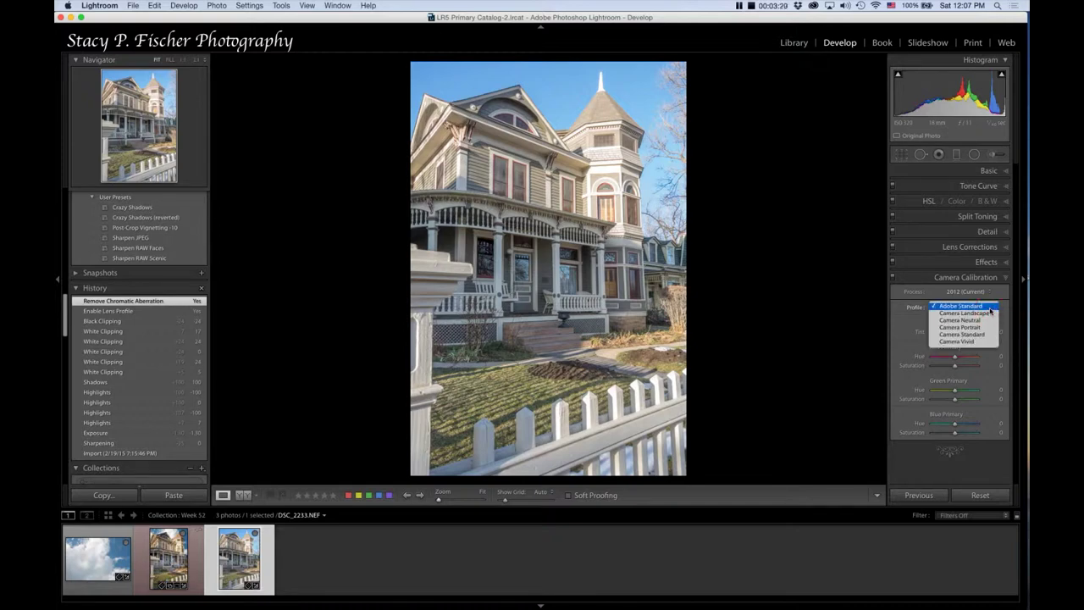
{"action": "left_click", "coordinate": [990, 312]}
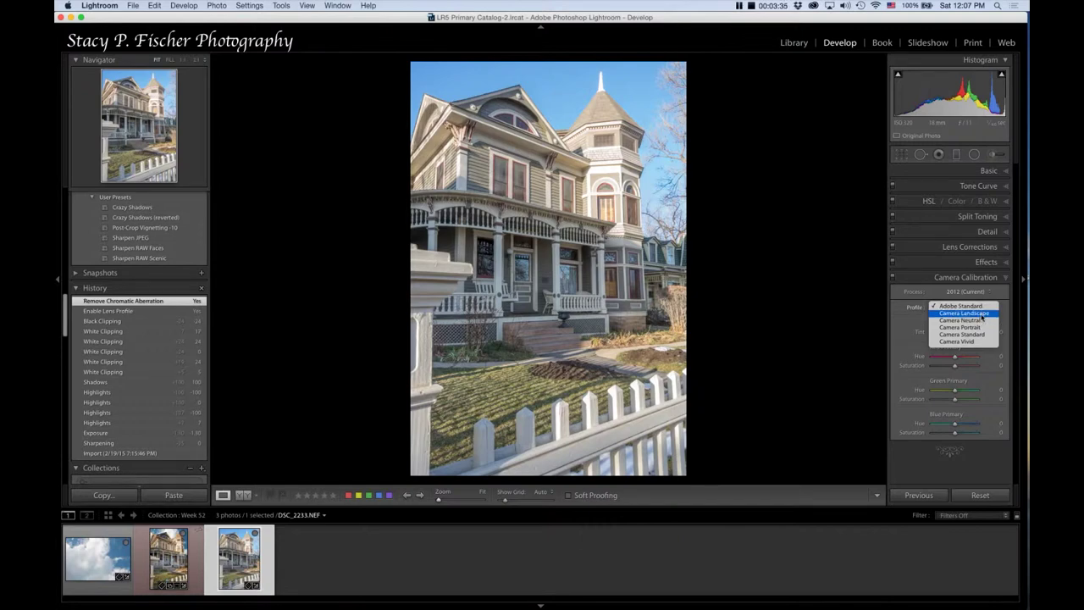
{"action": "left_click", "coordinate": [982, 314]}
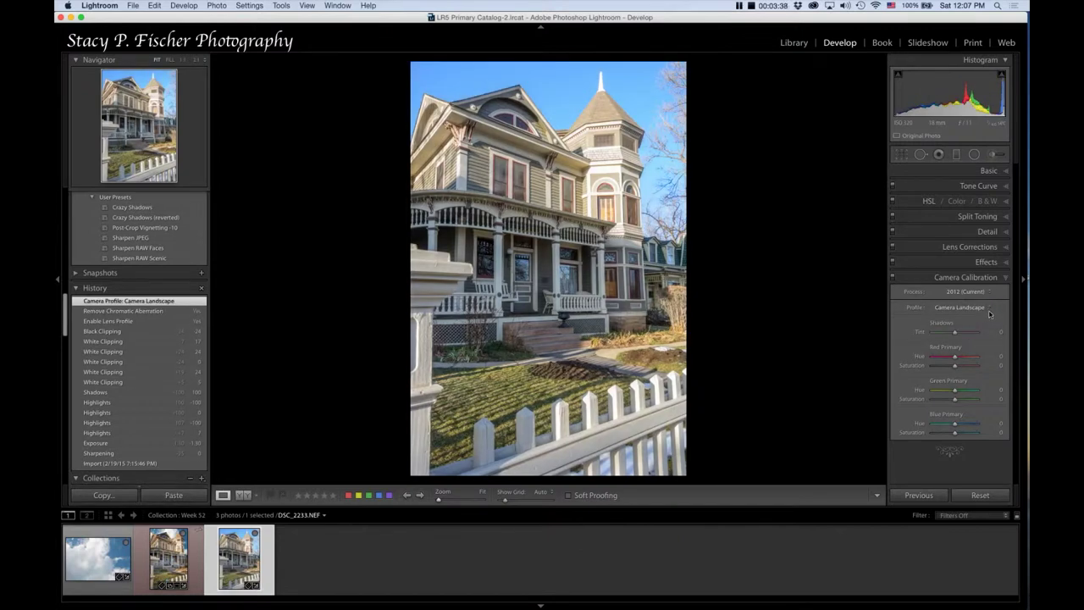
{"action": "left_click", "coordinate": [988, 314]}
{"action": "left_click", "coordinate": [984, 316]}
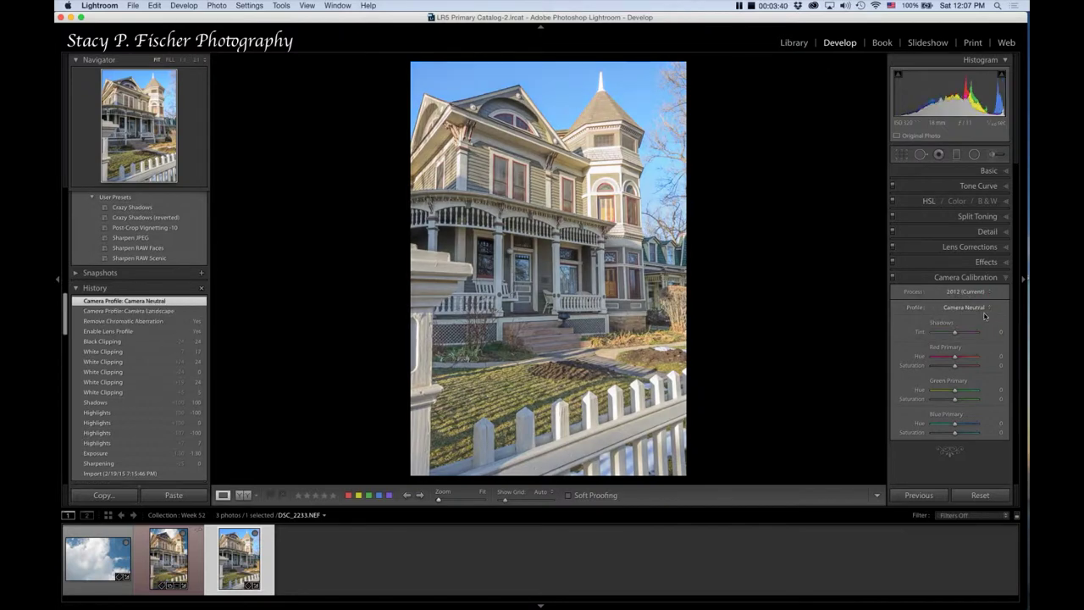
Compare the Camera Portrait, Standard and Vivid profiles, then reapply Camera Landscape
{"action": "left_click", "coordinate": [985, 315]}
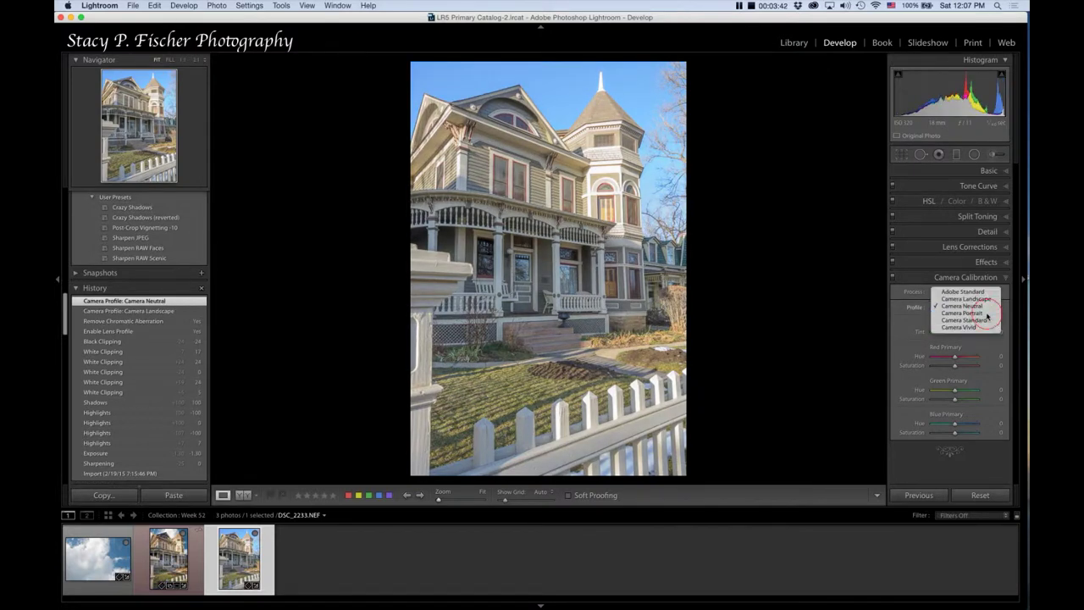
{"action": "left_click", "coordinate": [986, 313]}
{"action": "left_click", "coordinate": [989, 310]}
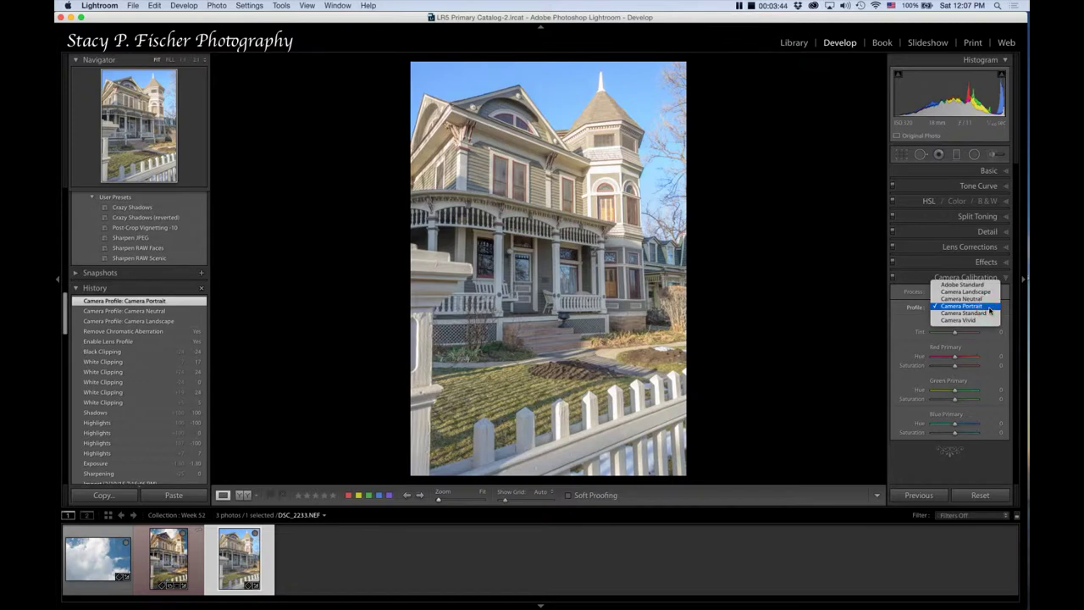
{"action": "left_click", "coordinate": [987, 315]}
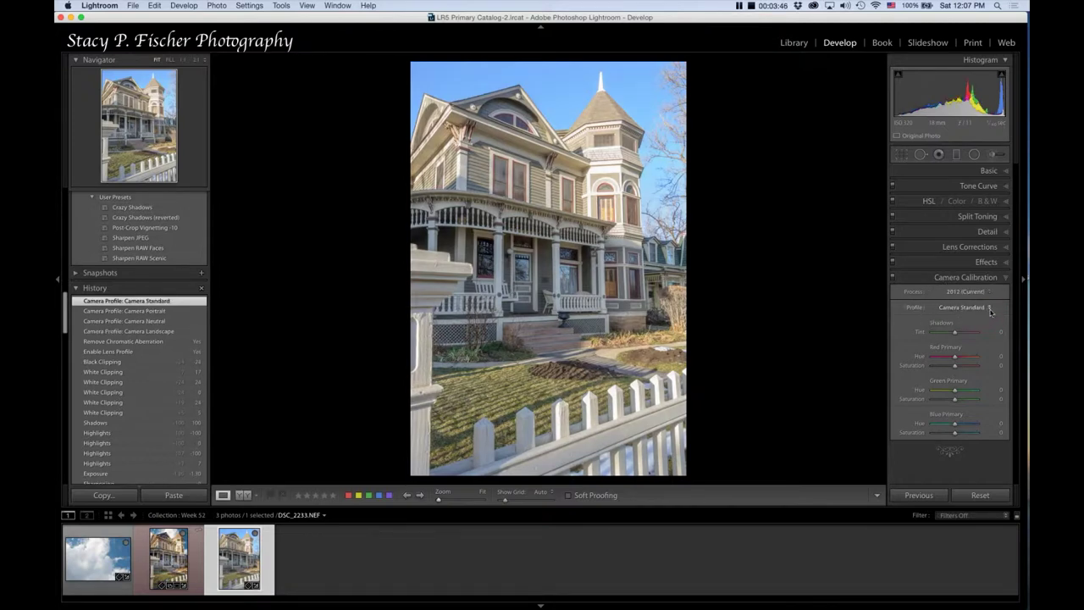
{"action": "left_click", "coordinate": [990, 312]}
{"action": "left_click", "coordinate": [987, 314]}
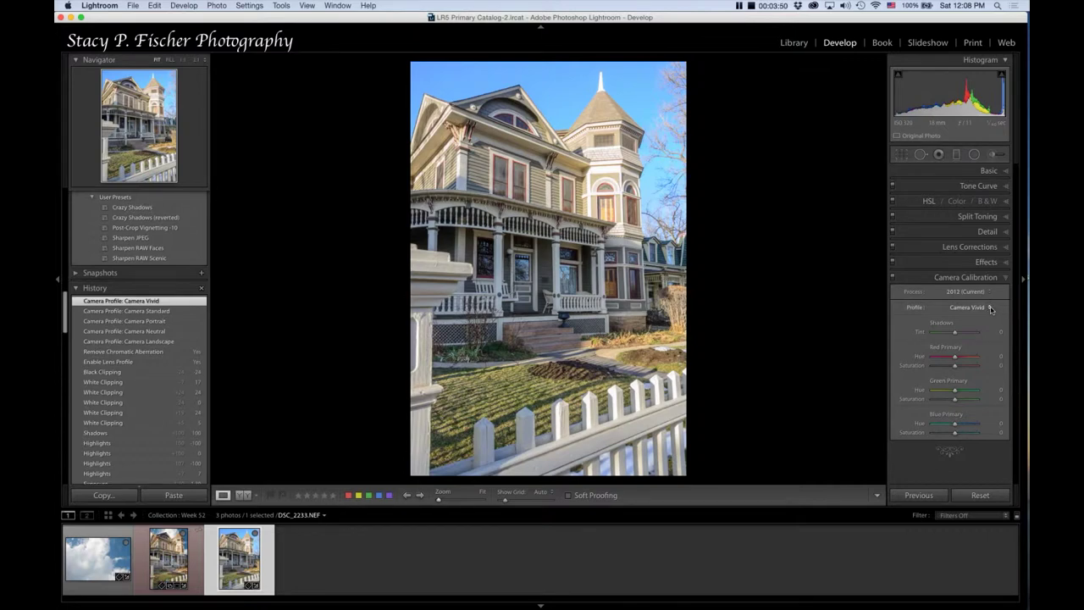
{"action": "left_click", "coordinate": [990, 308]}
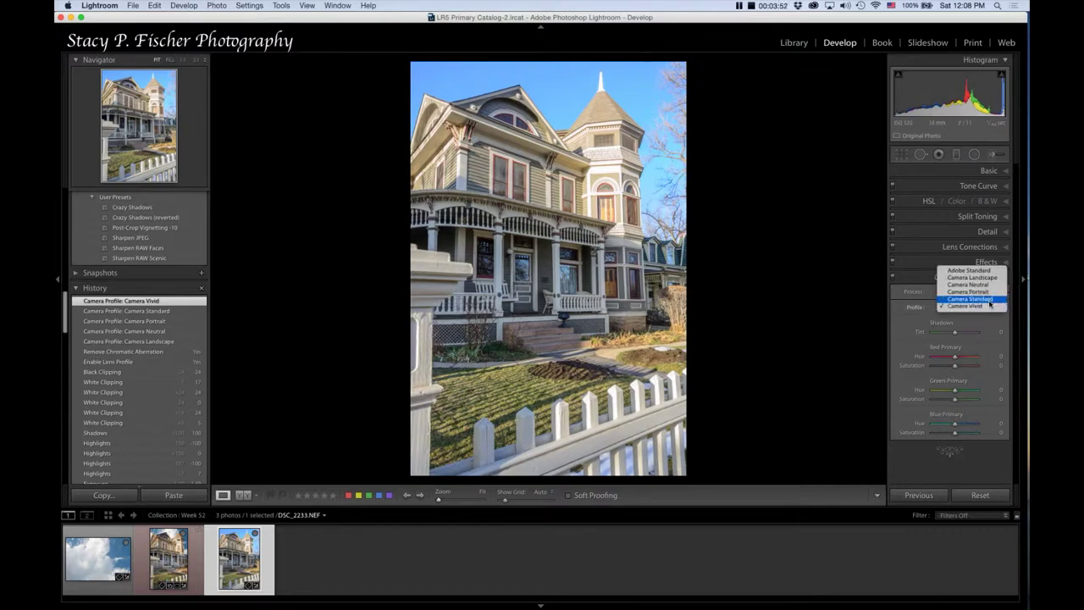
{"action": "left_click", "coordinate": [982, 278]}
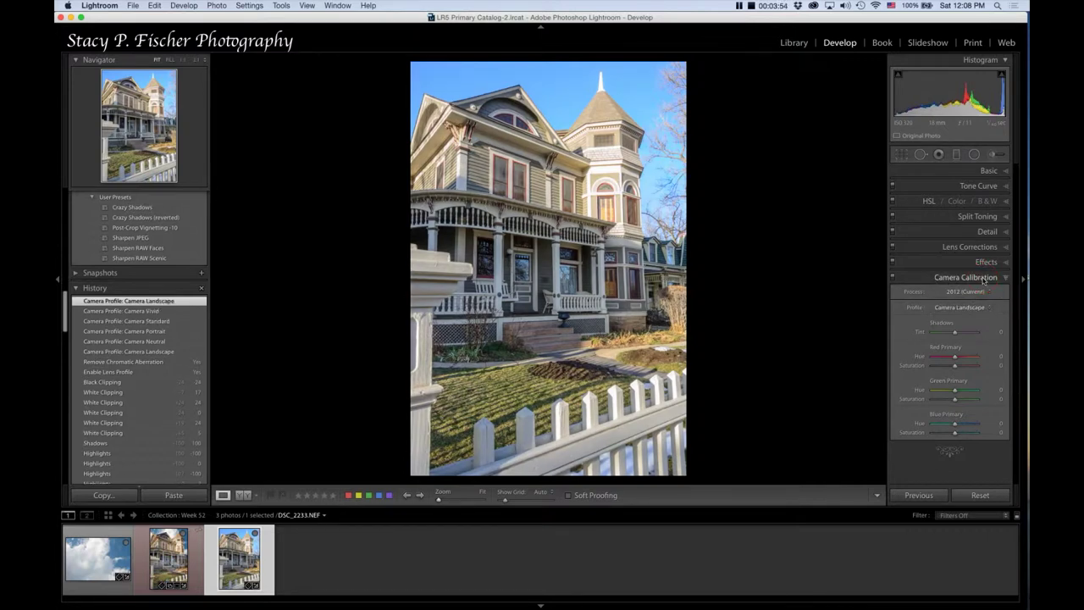
Compare against Adobe Standard, then settle on Camera Landscape
{"action": "left_click", "coordinate": [989, 306]}
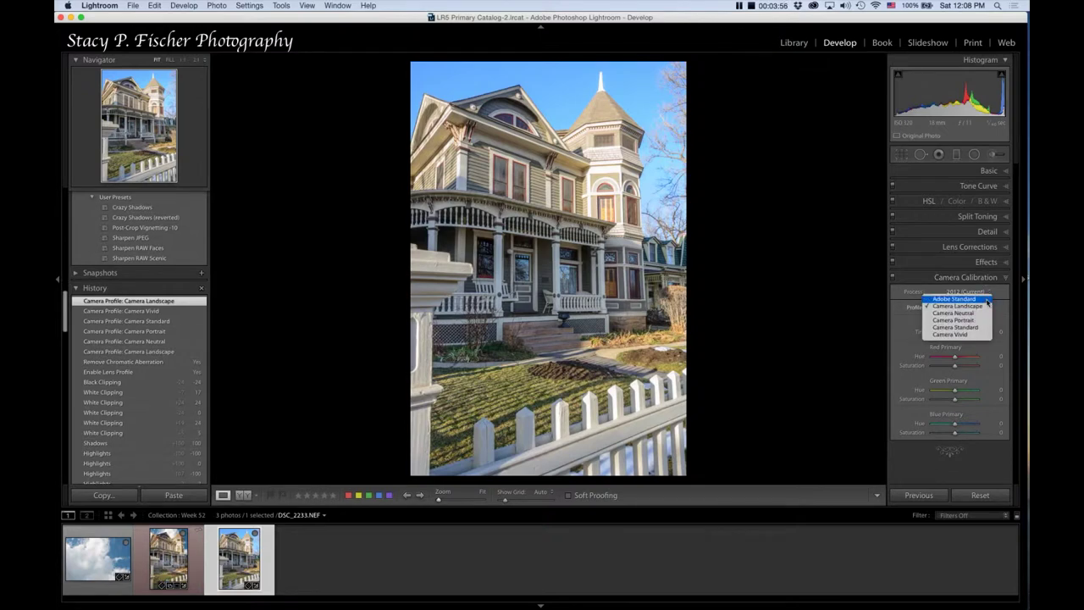
{"action": "left_click", "coordinate": [987, 303]}
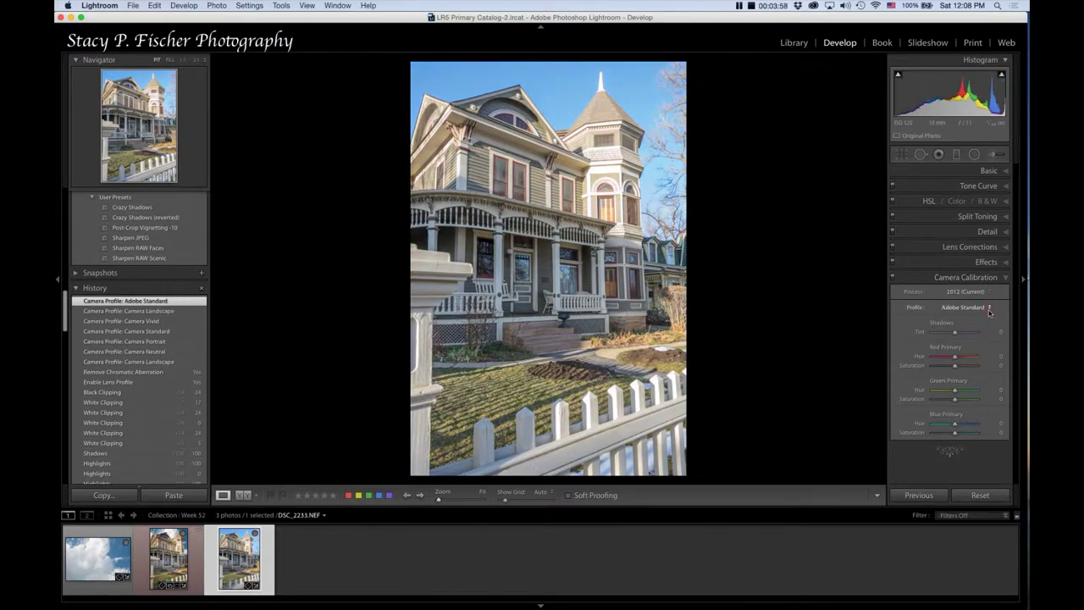
{"action": "left_click", "coordinate": [987, 308]}
{"action": "left_click", "coordinate": [987, 315]}
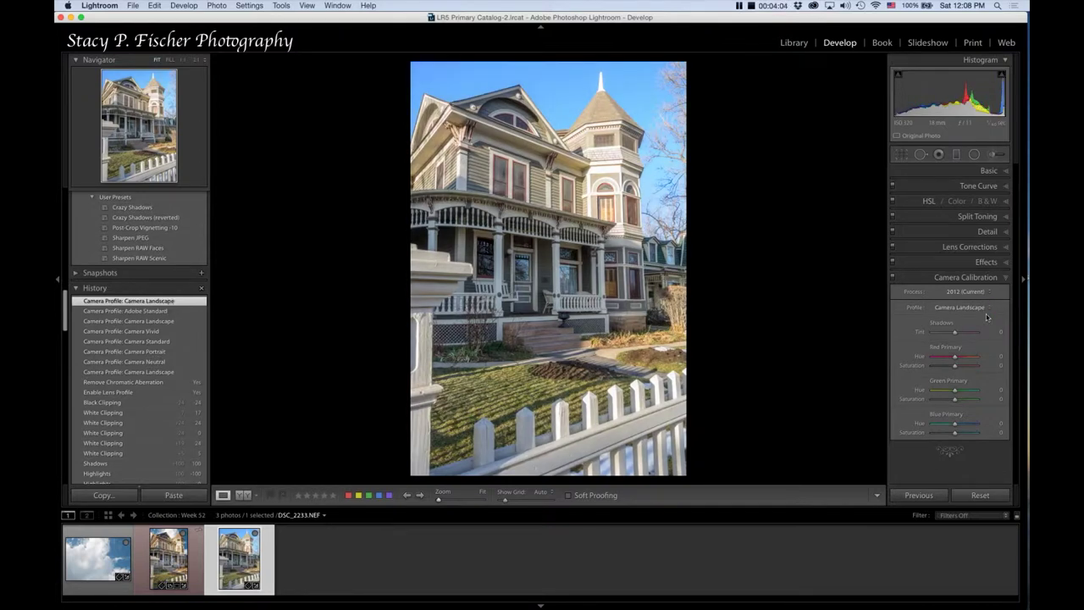
Sample a neutral area of the house with the white balance eyedropper
{"action": "left_click", "coordinate": [1005, 172]}
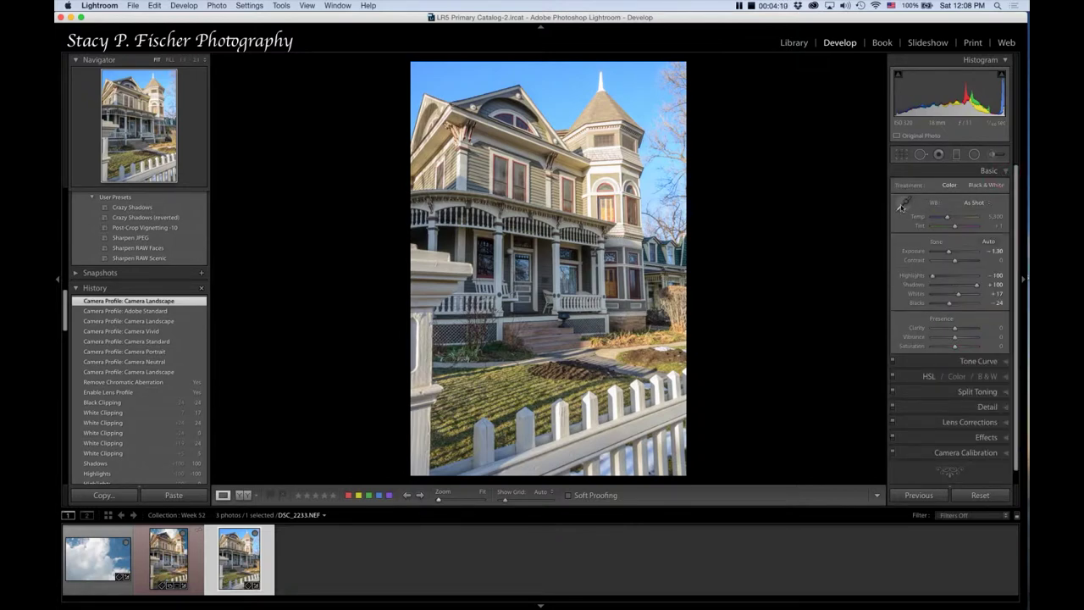
{"action": "left_click", "coordinate": [903, 204]}
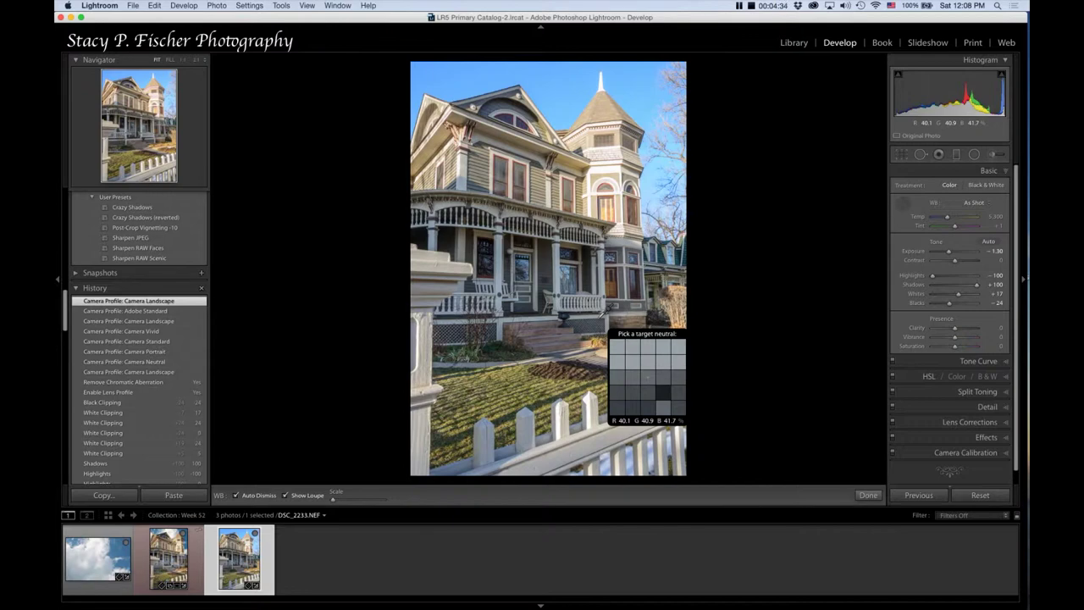
{"action": "left_click", "coordinate": [601, 315]}
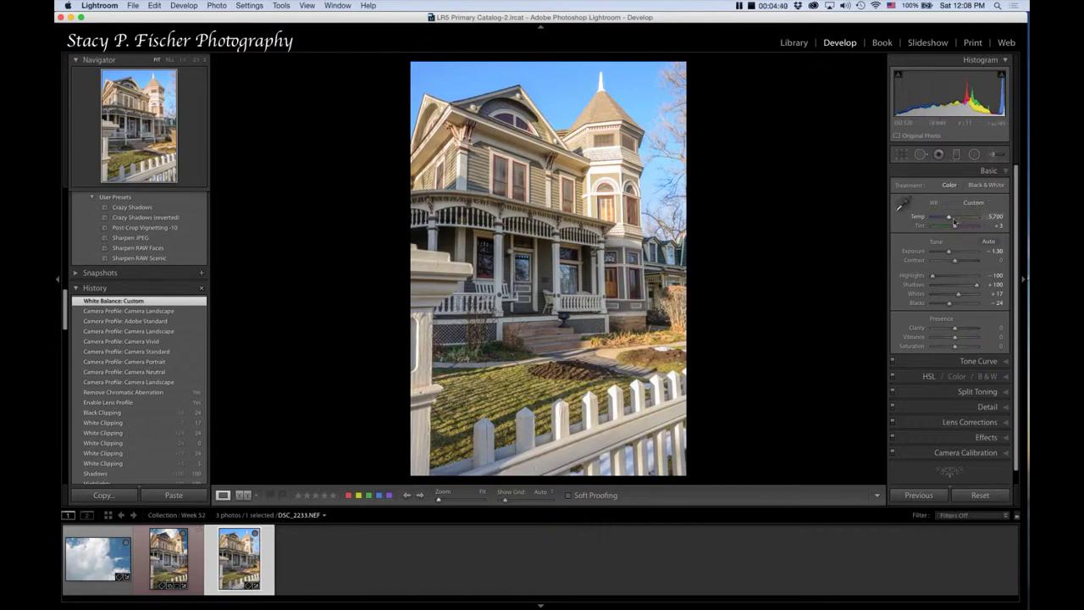
Nudge the temperature and raise Tint to +5, comparing against the earlier state
{"action": "left_click_drag", "start_coordinate": [949, 219], "coordinate": [949, 219]}
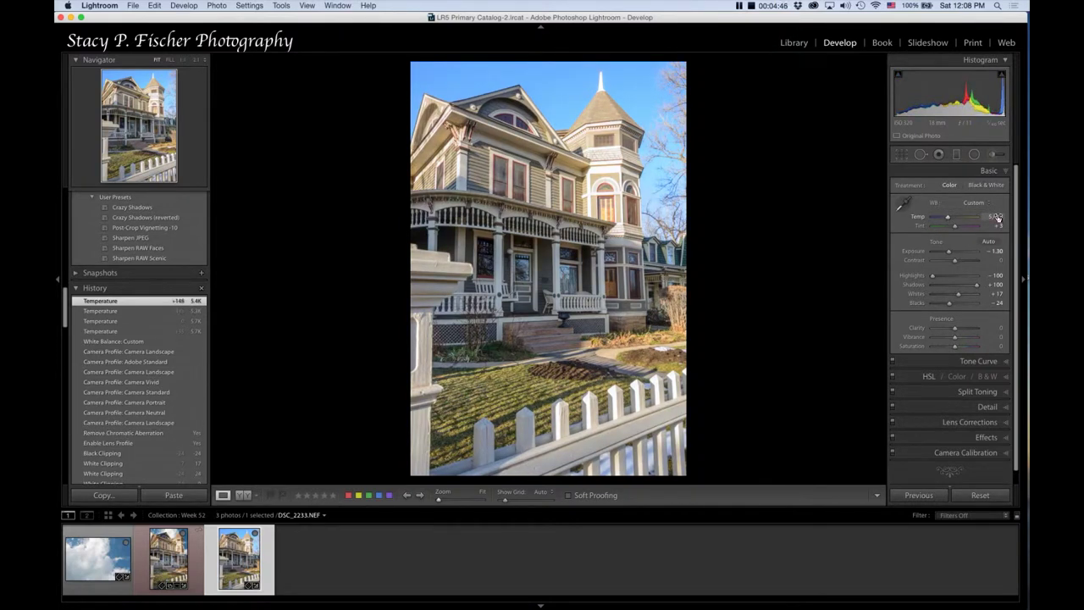
{"action": "left_click", "coordinate": [994, 216]}
{"action": "key", "text": "Return"}
{"action": "key", "text": "6"}
{"action": "key", "text": "0"}
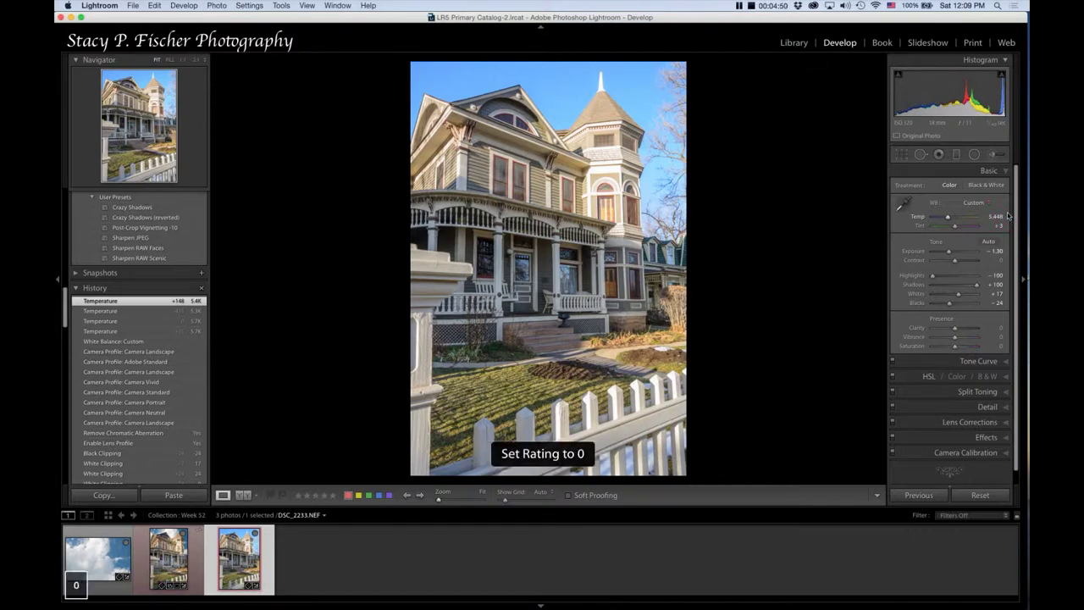
{"action": "key", "text": "equal"}
{"action": "key", "text": "equal"}
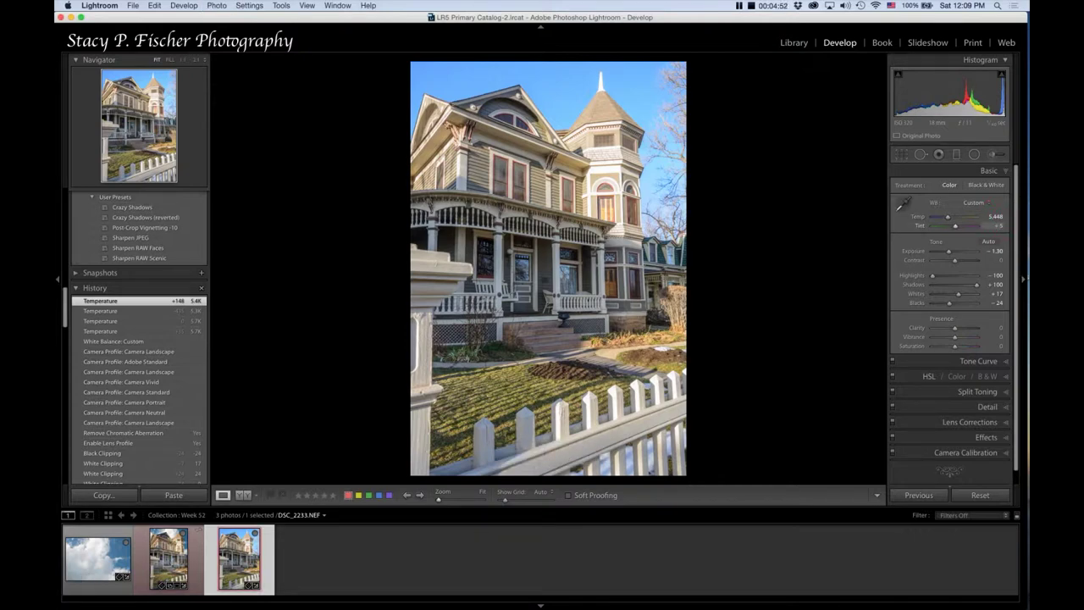
{"action": "key", "text": "equal"}
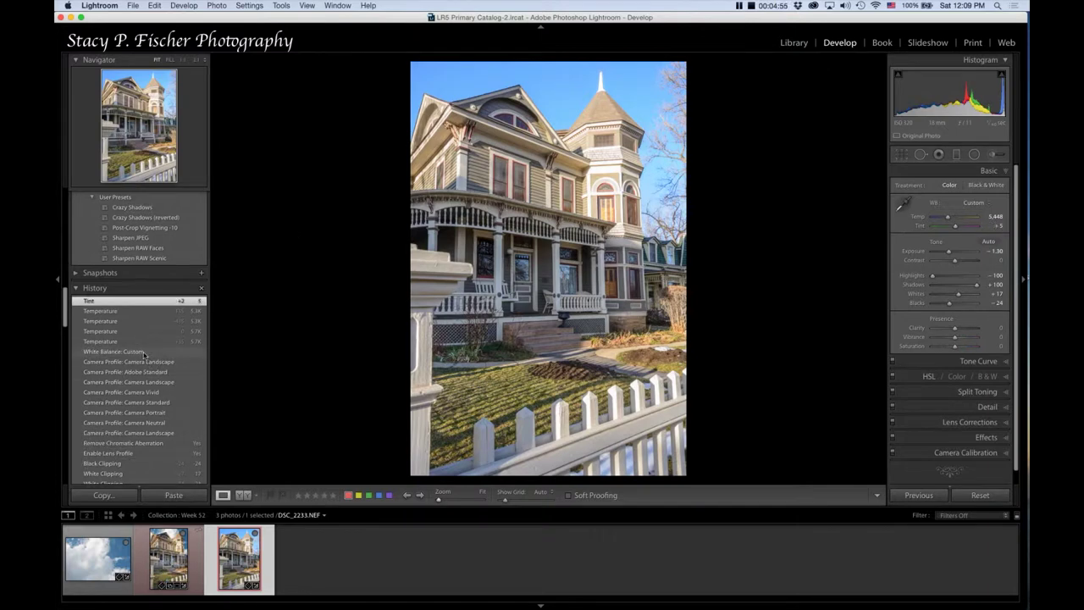
{"action": "left_click", "coordinate": [143, 363]}
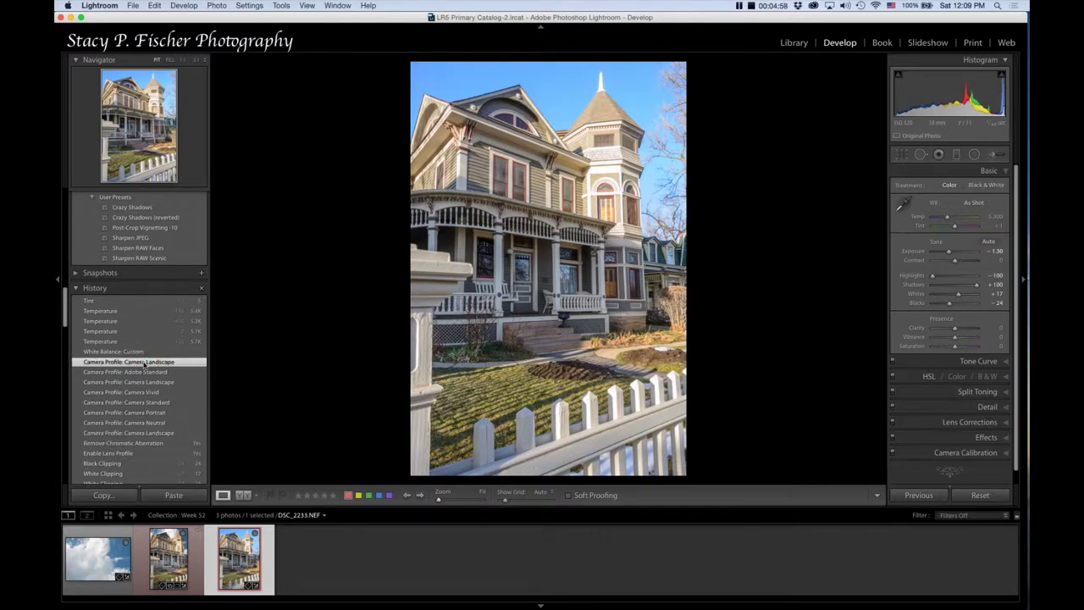
{"action": "left_click", "coordinate": [117, 303]}
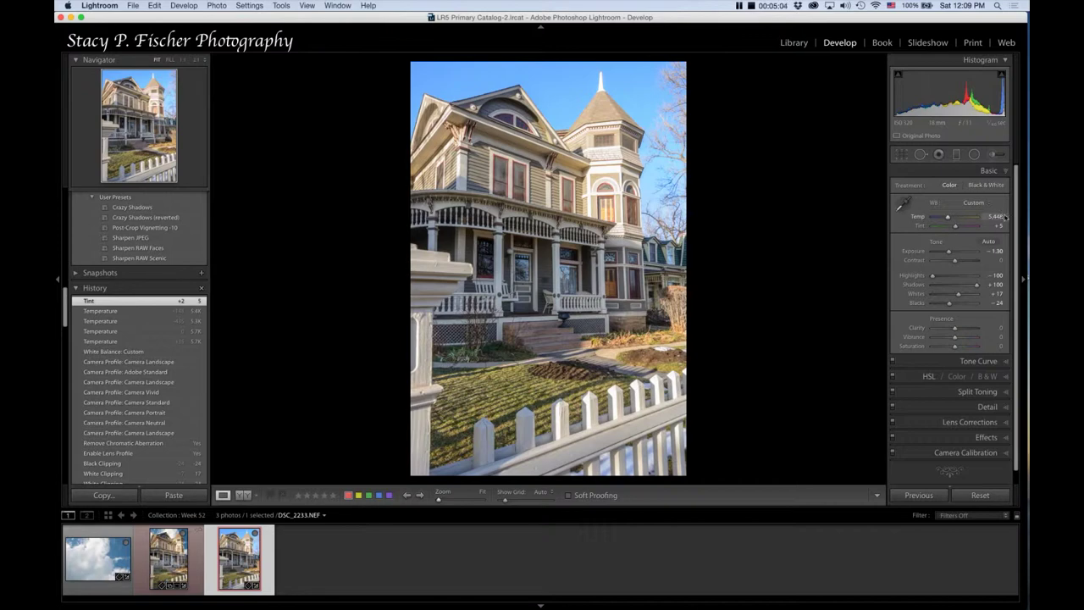
Set Temperature to 5600 and keep the Custom white balance
{"action": "left_click", "coordinate": [998, 217]}
{"action": "type", "text": "5600"}
{"action": "key", "text": "Return"}
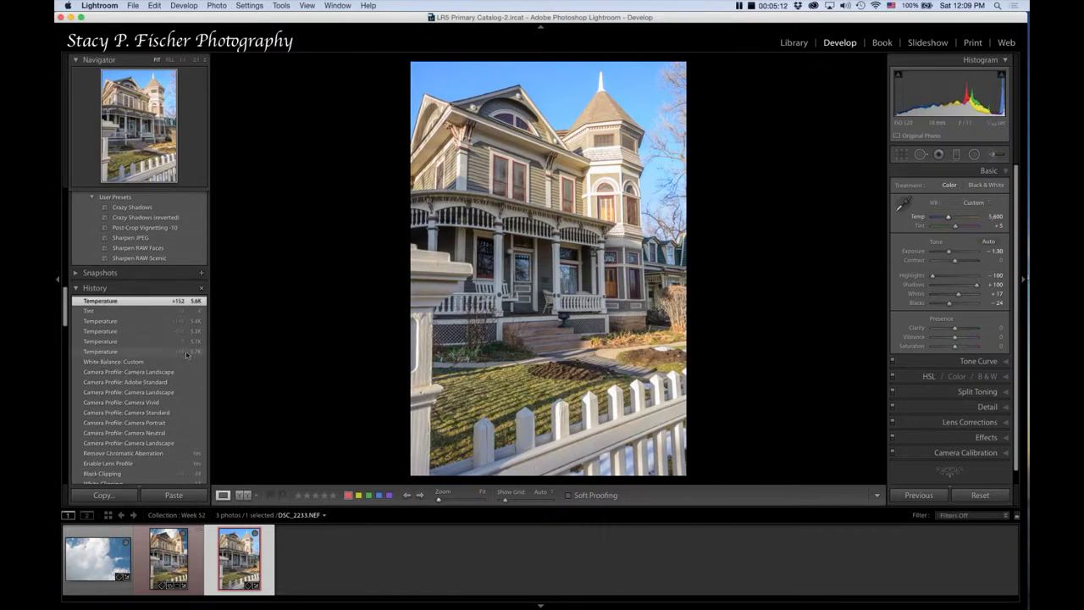
{"action": "left_click", "coordinate": [153, 373]}
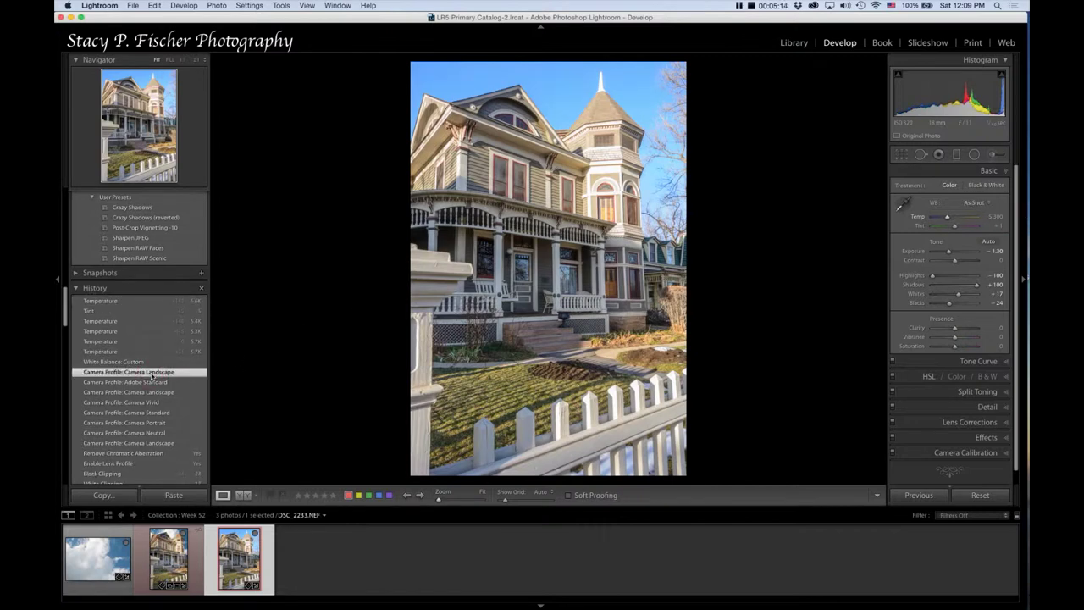
{"action": "left_click", "coordinate": [135, 301]}
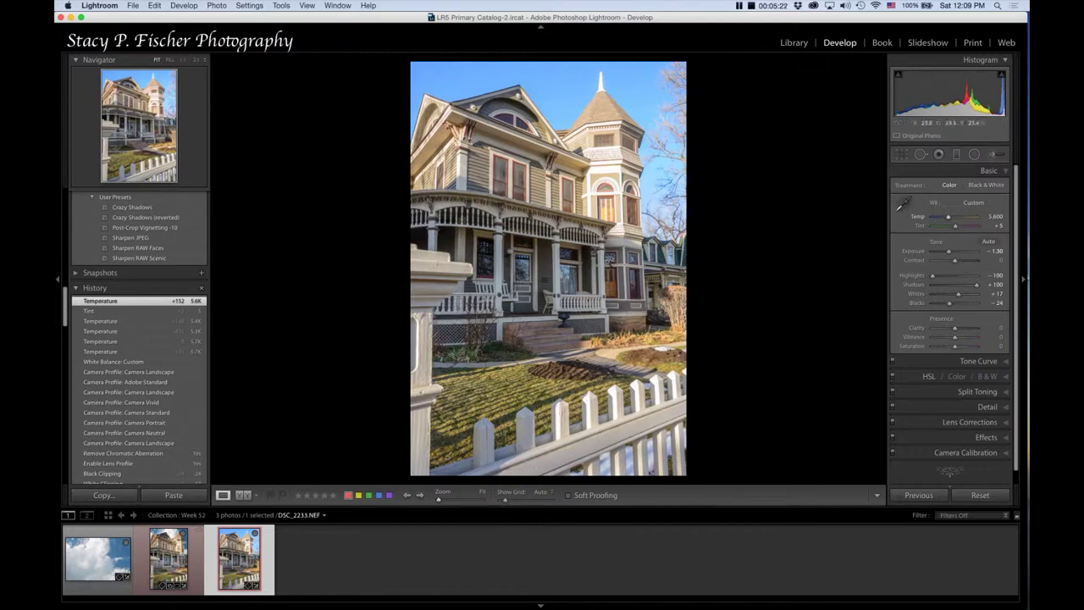
{"action": "left_click", "coordinate": [990, 204]}
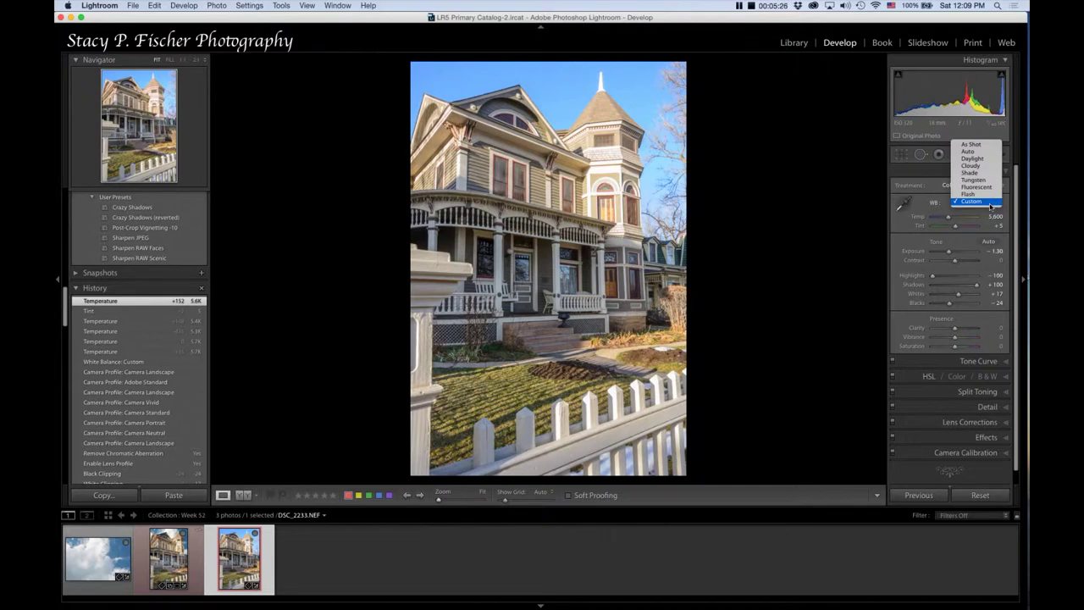
{"action": "left_click", "coordinate": [989, 204]}
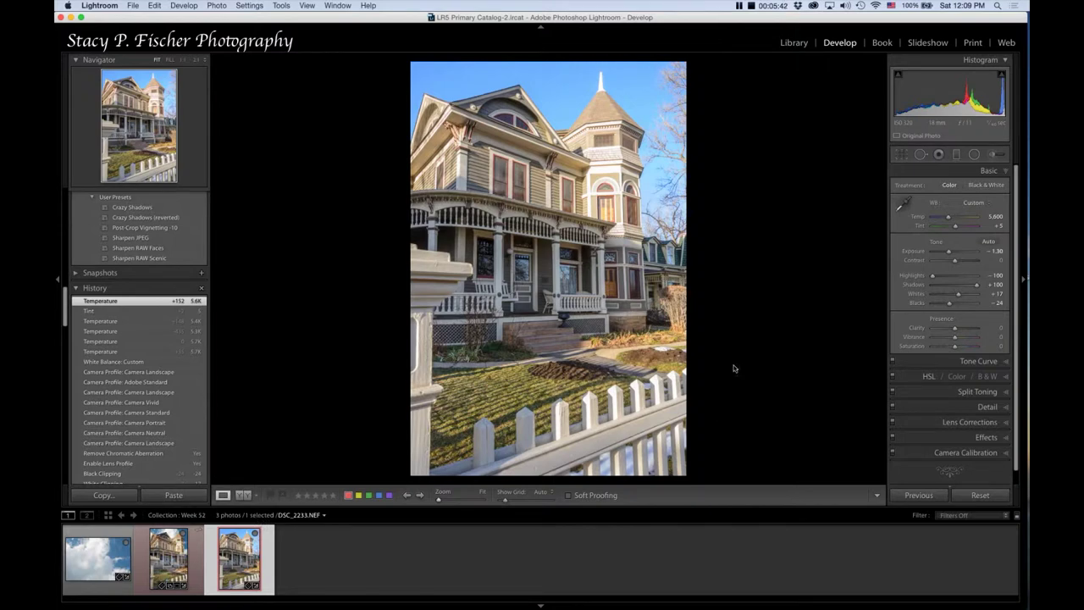
Edit a copy of the house photo with Lightroom adjustments in Dfine 2
{"action": "right_click", "coordinate": [247, 564]}
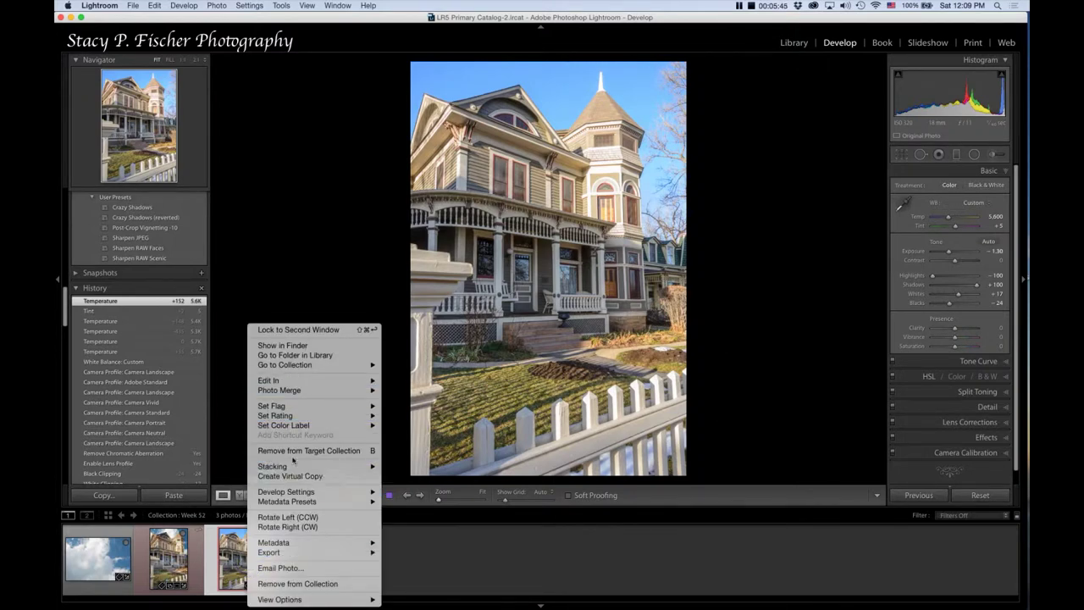
{"action": "mouse_move", "coordinate": [313, 380]}
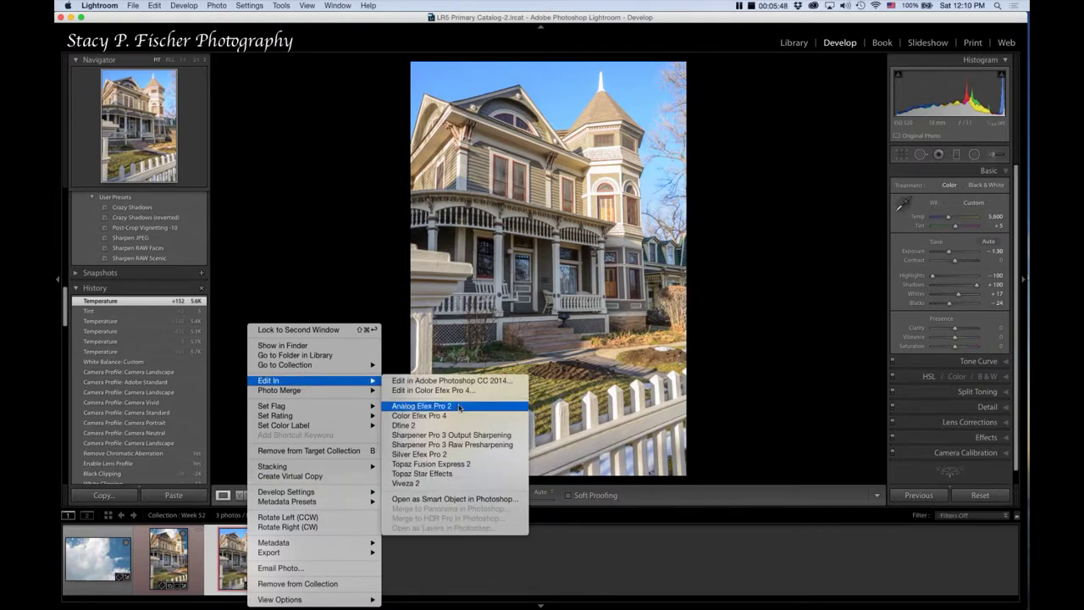
{"action": "left_click", "coordinate": [445, 425]}
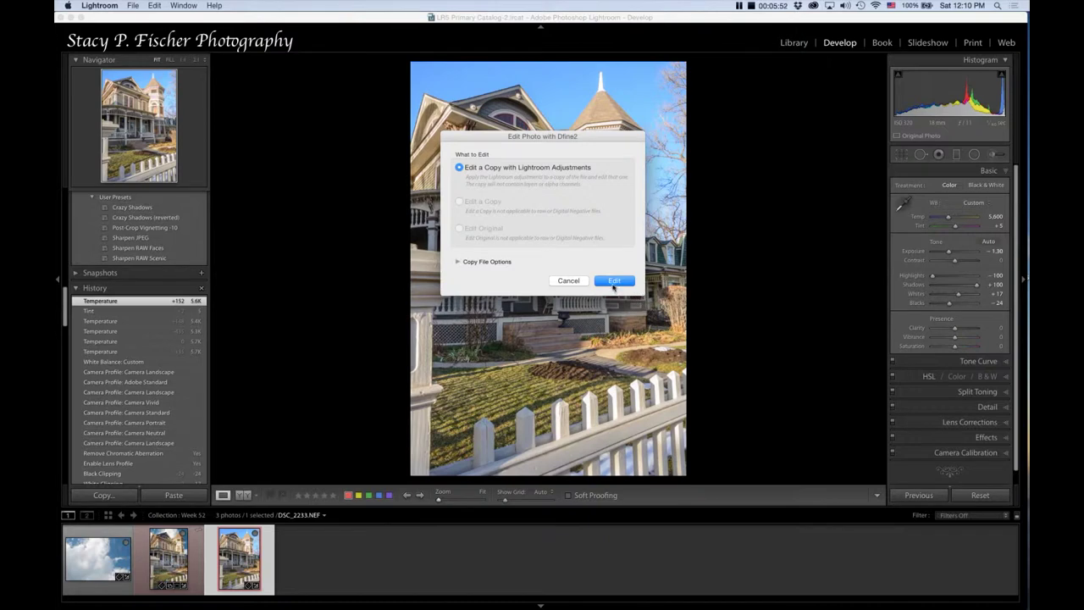
{"action": "left_click", "coordinate": [614, 280]}
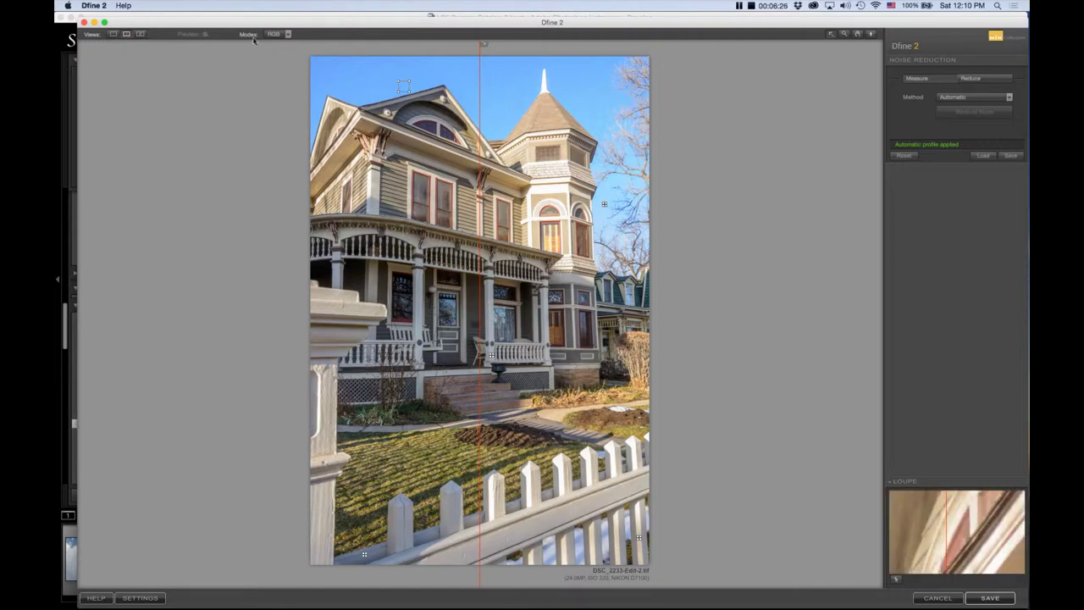
Compare the before/after noise reduction and save the result back to Lightroom
{"action": "mouse_move", "coordinate": [480, 102]}
{"action": "left_mouse_down"}
{"action": "mouse_move", "coordinate": [402, 100]}
{"action": "mouse_move", "coordinate": [473, 106]}
{"action": "left_mouse_up"}
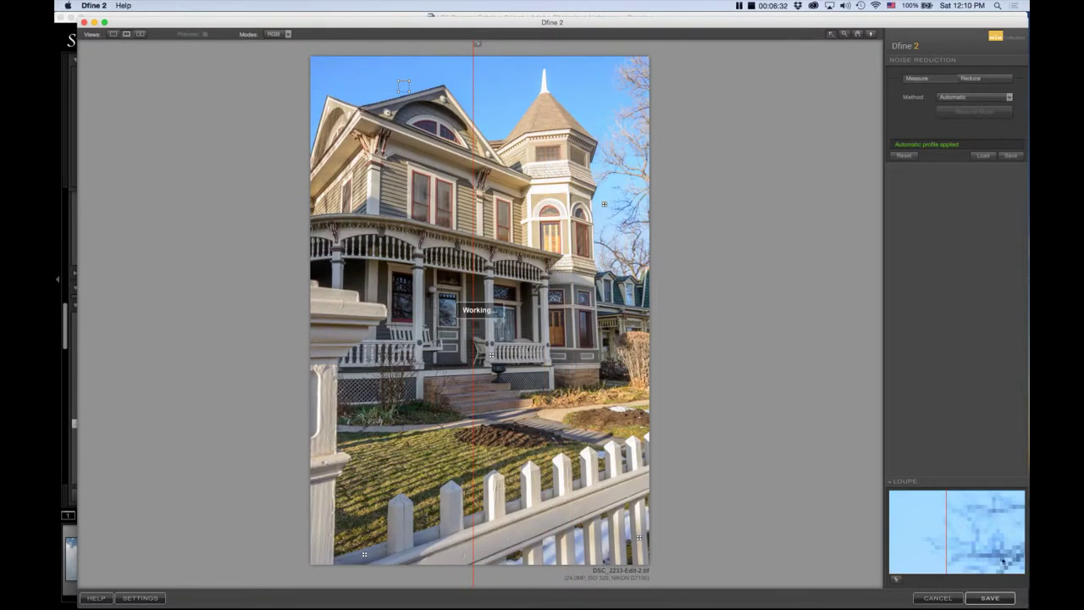
{"action": "left_click", "coordinate": [998, 598]}
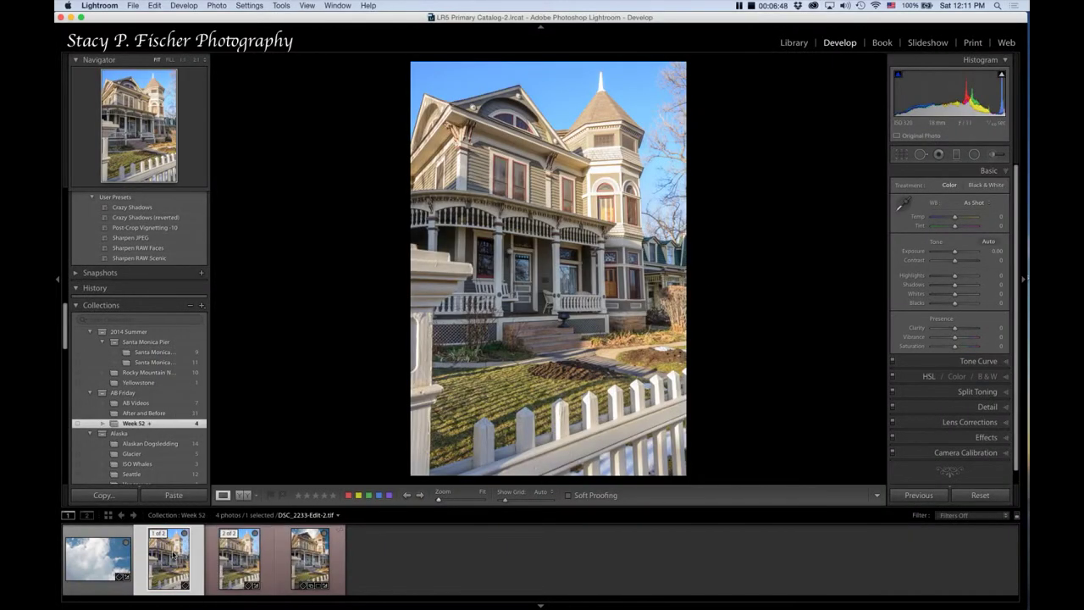
Edit a copy of DSC_2233-Edit-2.tif with Lightroom adjustments in Color Efex Pro 4
{"action": "right_click", "coordinate": [173, 556]}
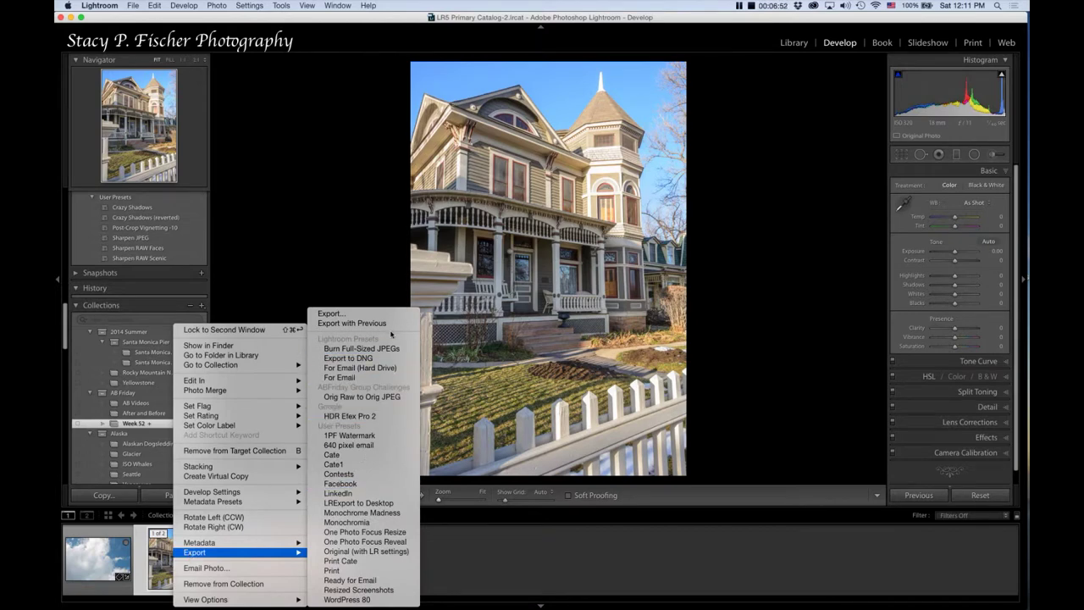
{"action": "mouse_move", "coordinate": [194, 380]}
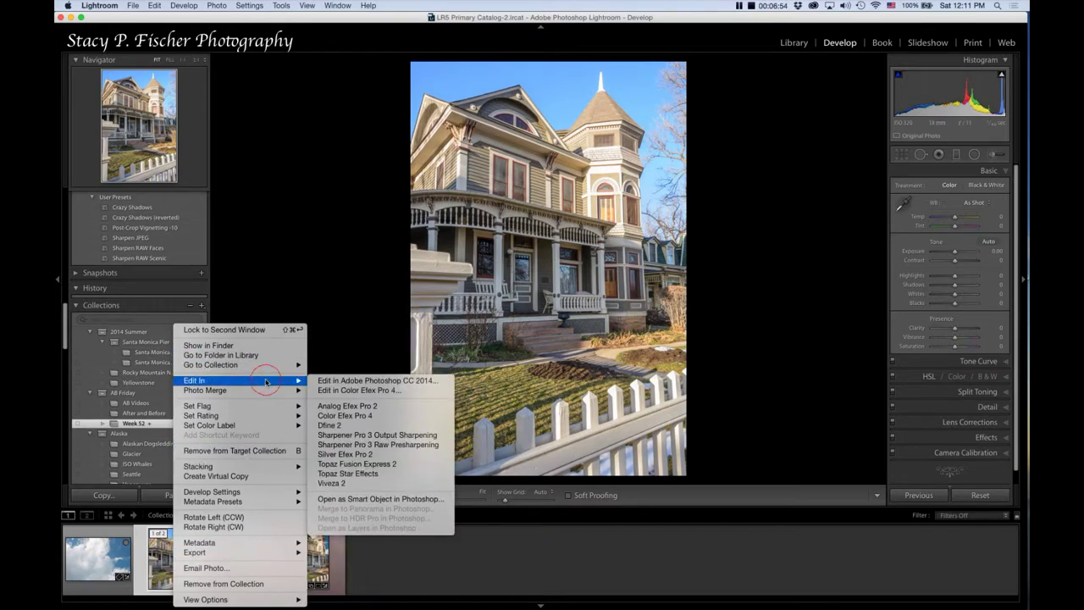
{"action": "left_click", "coordinate": [343, 391]}
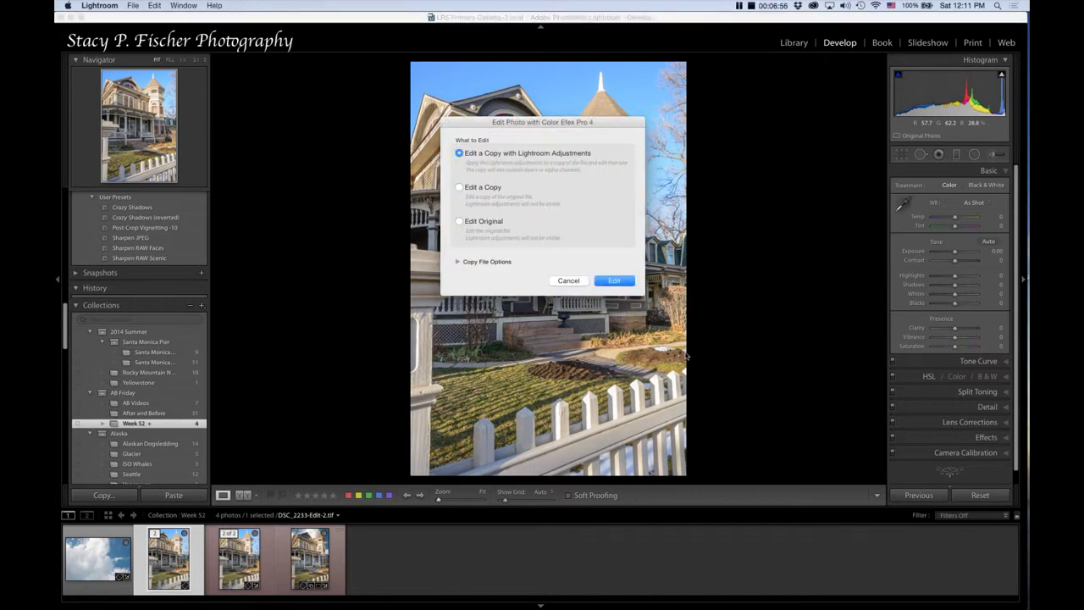
{"action": "left_click", "coordinate": [609, 288]}
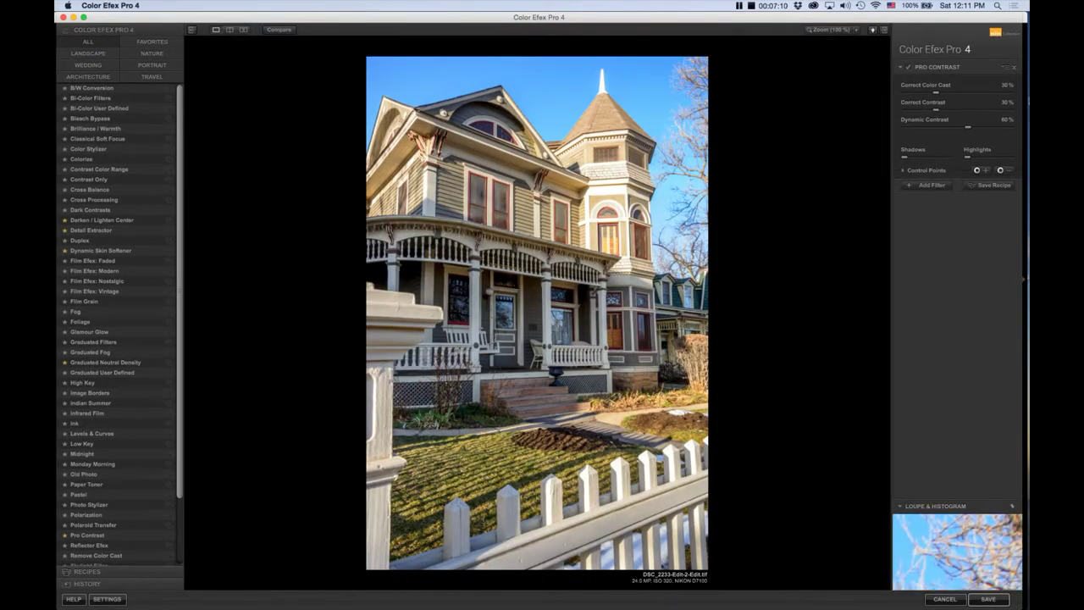
Replace the default filter with Pro Contrast's 03 Dynamic Contrast preset and add an empty second filter
{"action": "left_click", "coordinate": [1016, 71]}
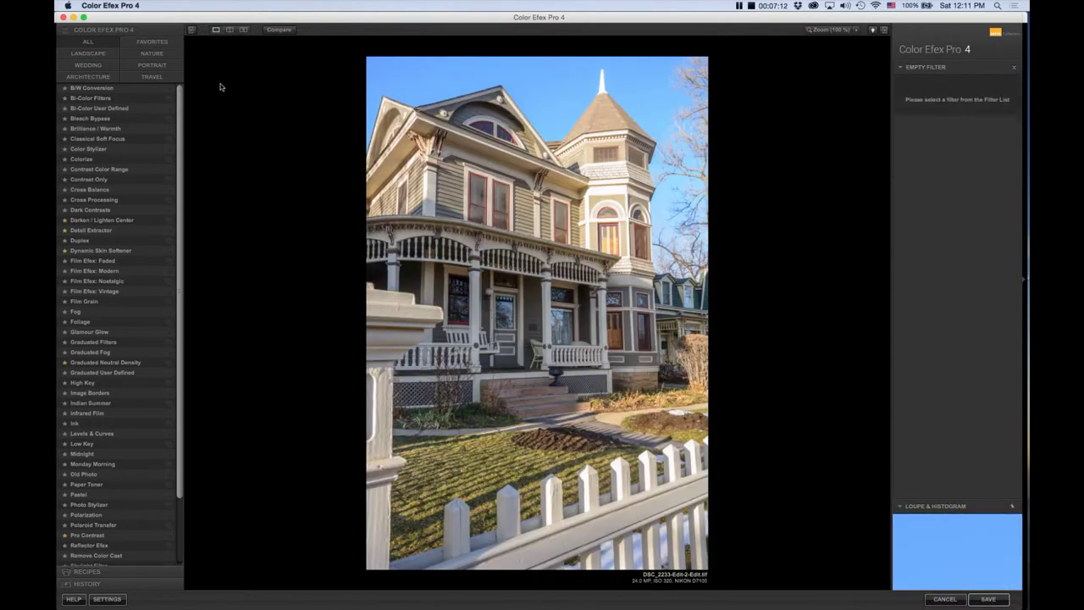
{"action": "scroll", "coordinate": [176, 286], "scroll_direction": "down", "scroll_amount": 5}
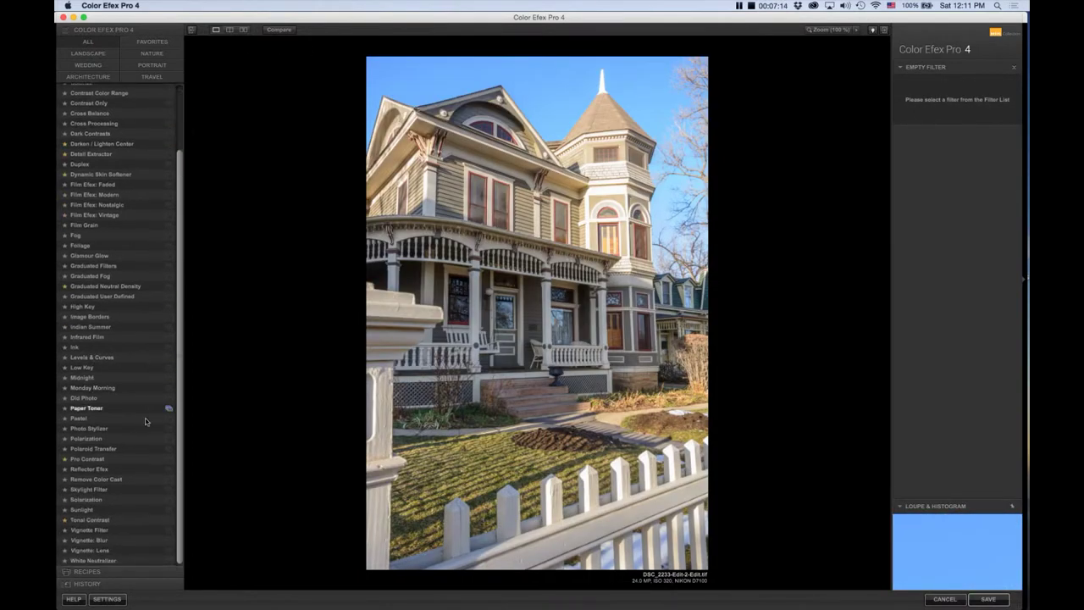
{"action": "left_click", "coordinate": [166, 458]}
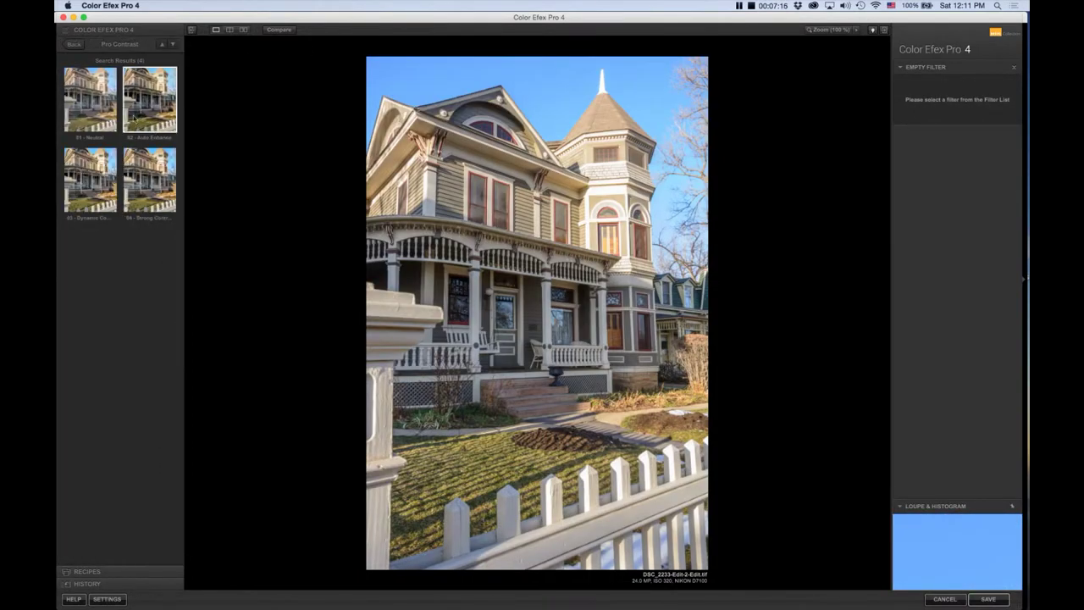
{"action": "left_click", "coordinate": [87, 169]}
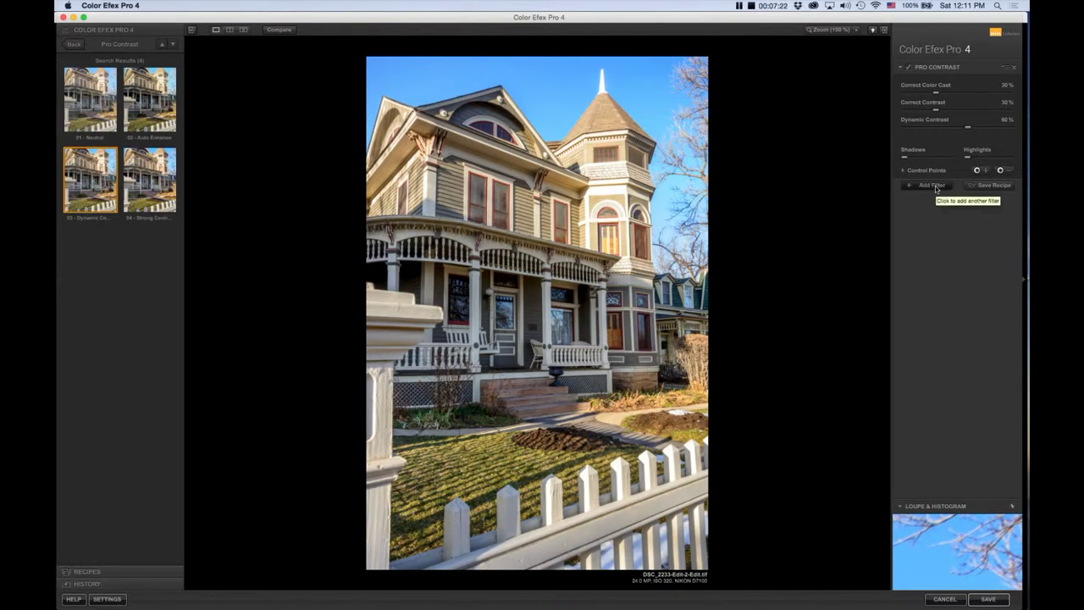
{"action": "left_click", "coordinate": [933, 186]}
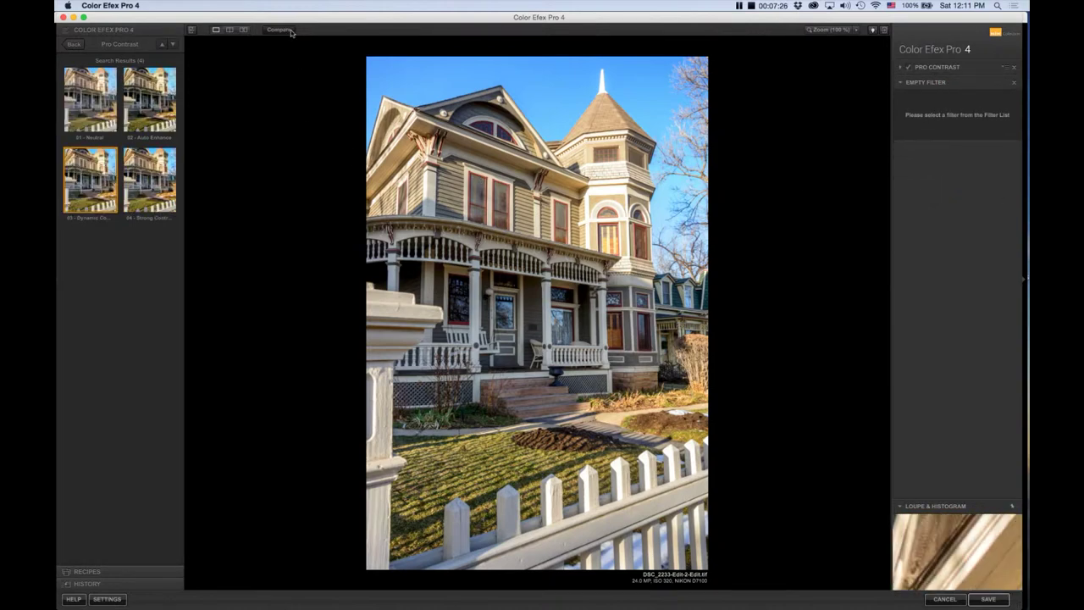
Add Detail Extractor with its 01 Default preset and a Fine effect radius
{"action": "left_click", "coordinate": [75, 44]}
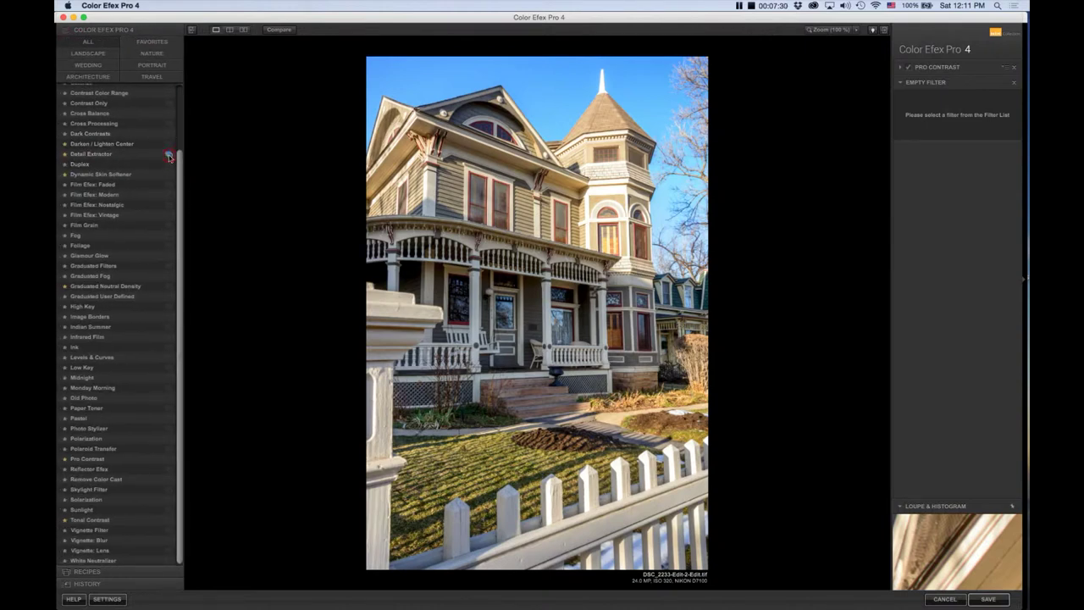
{"action": "left_click", "coordinate": [168, 156]}
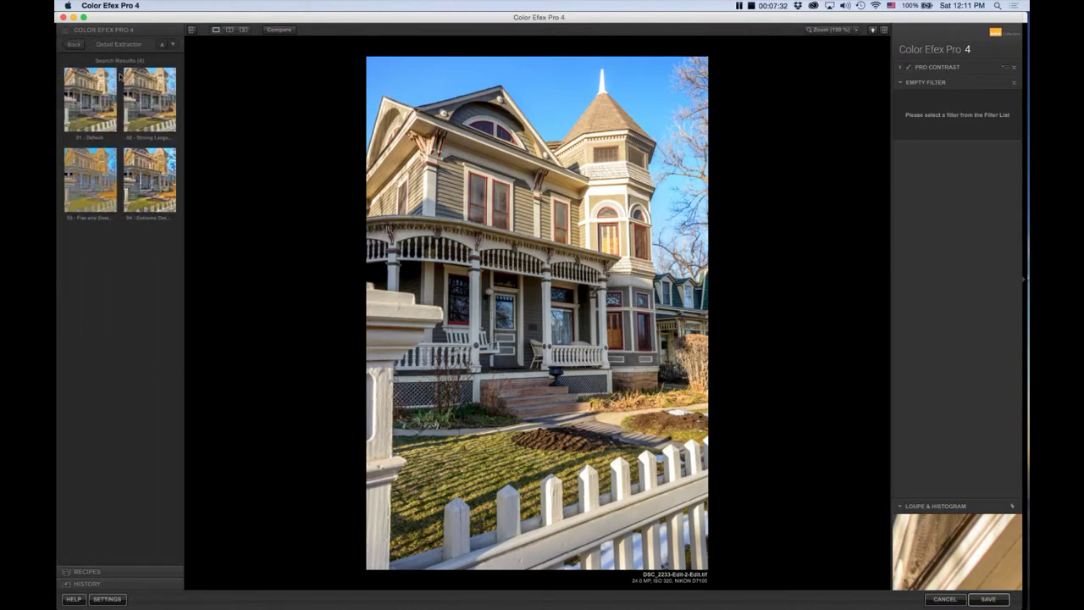
{"action": "left_click", "coordinate": [90, 106]}
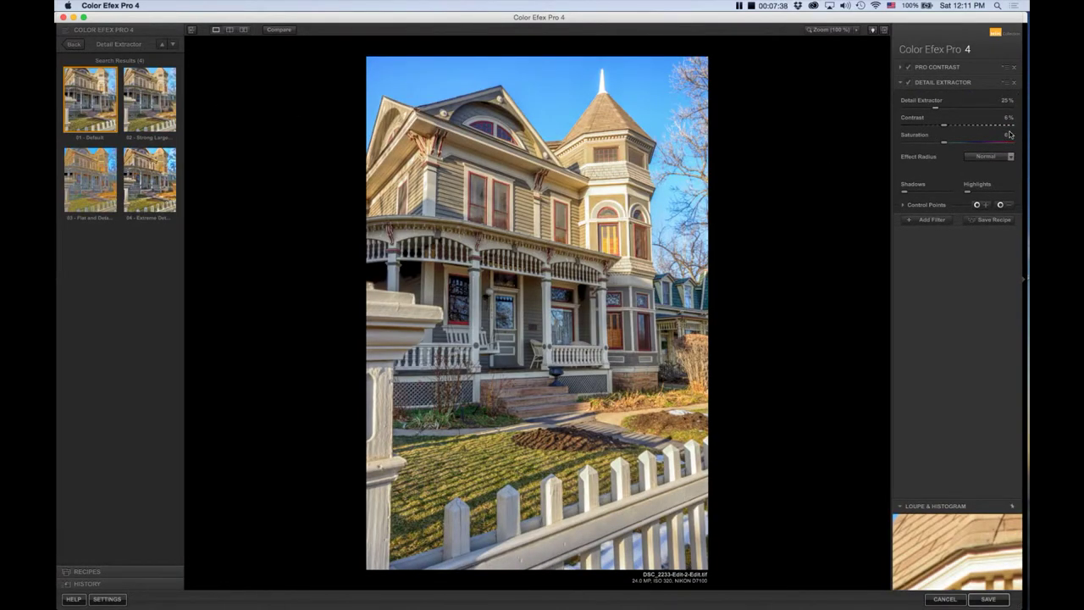
{"action": "left_click", "coordinate": [1011, 157]}
{"action": "left_click", "coordinate": [1011, 158]}
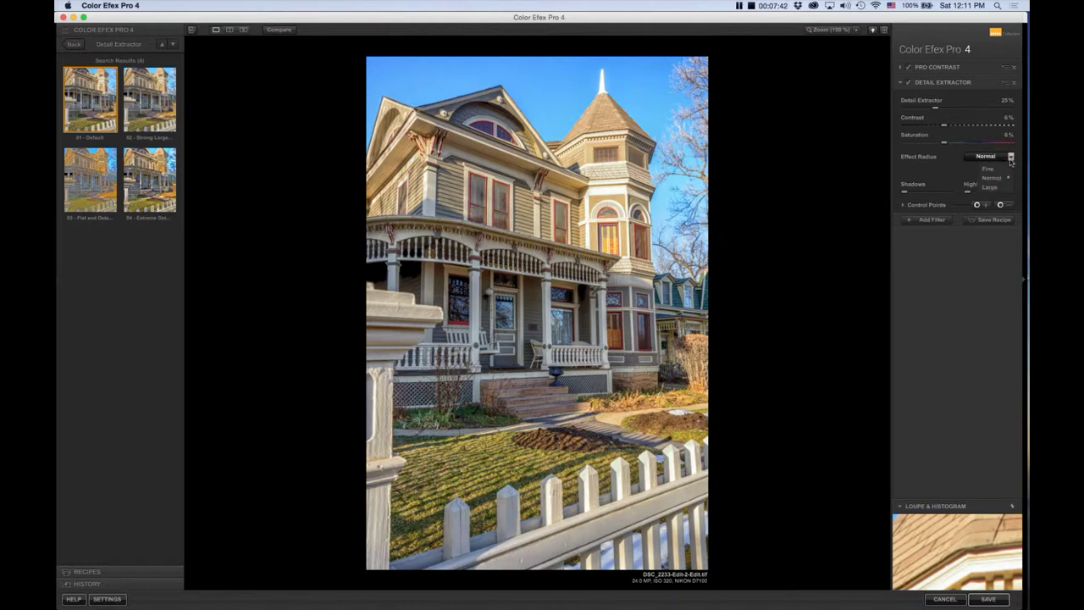
{"action": "left_click", "coordinate": [1008, 169]}
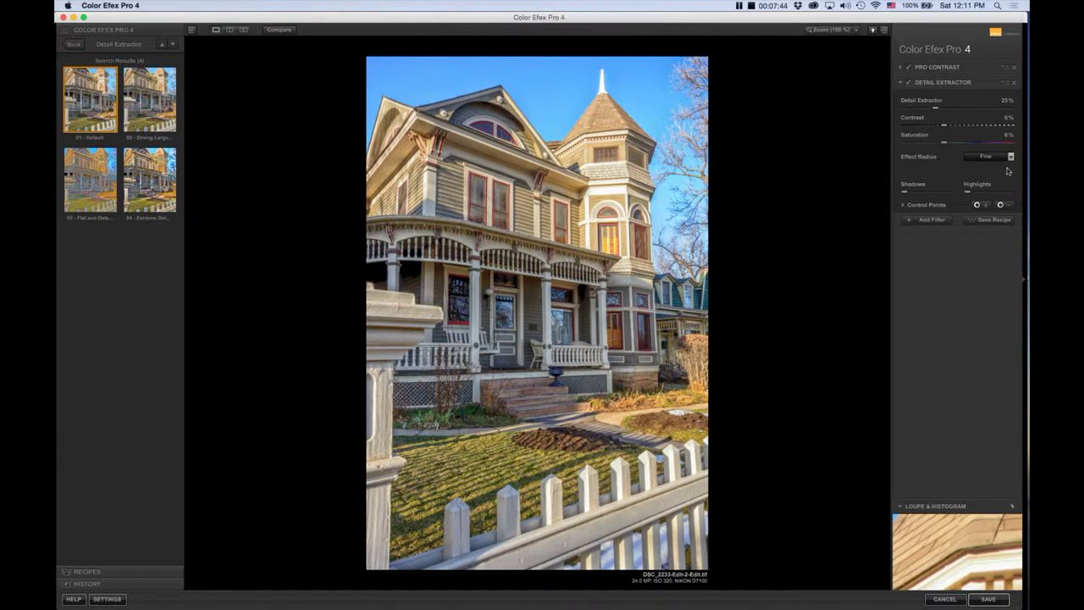
Toggle Detail Extractor and Pro Contrast to compare, then add a third empty filter
{"action": "left_click", "coordinate": [908, 83]}
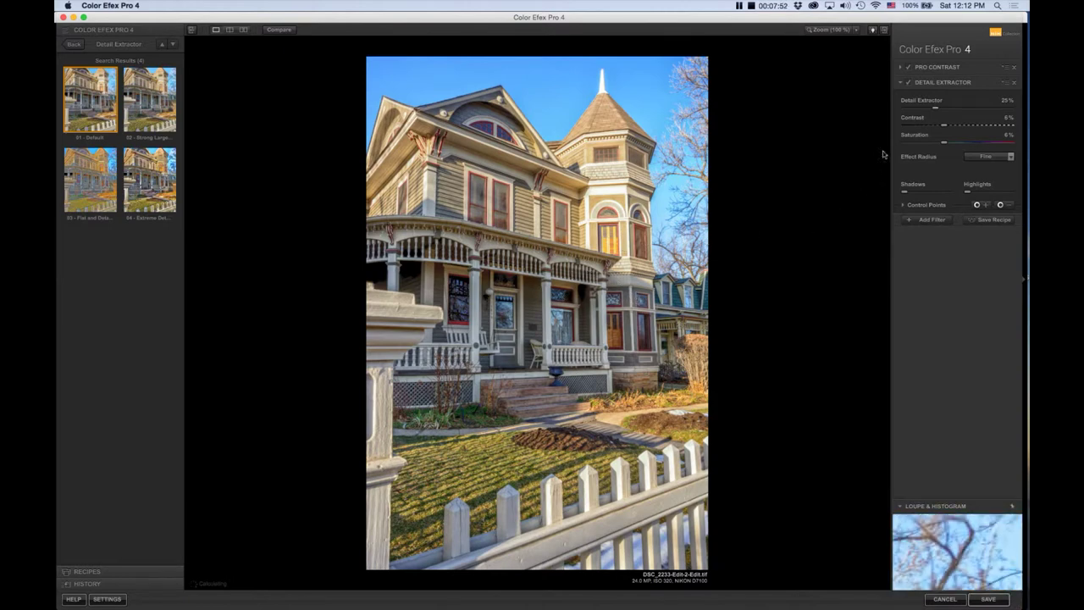
{"action": "left_click", "coordinate": [908, 68]}
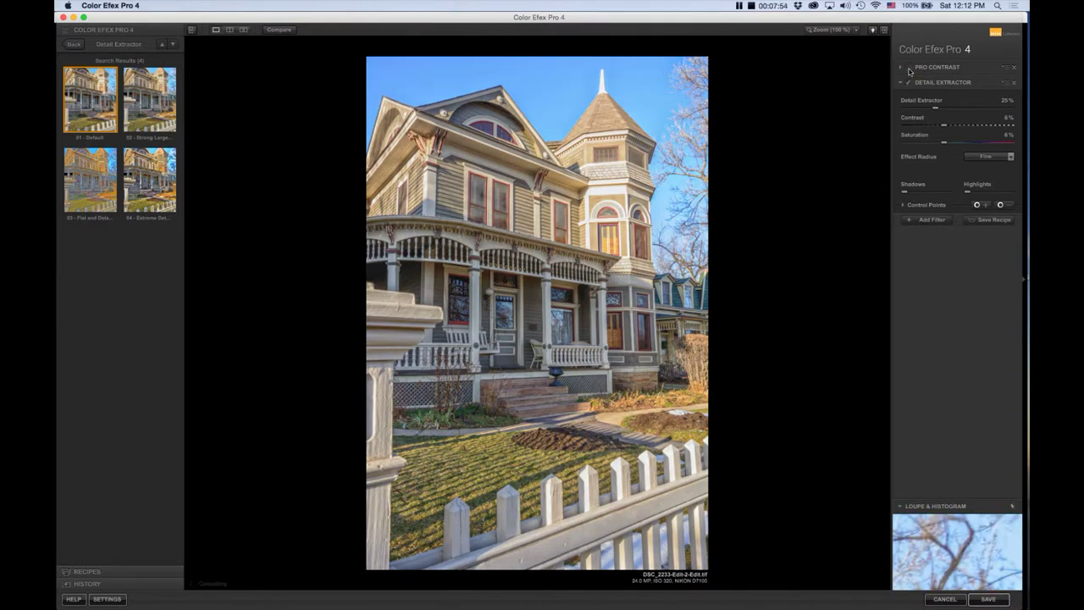
{"action": "left_click", "coordinate": [909, 68]}
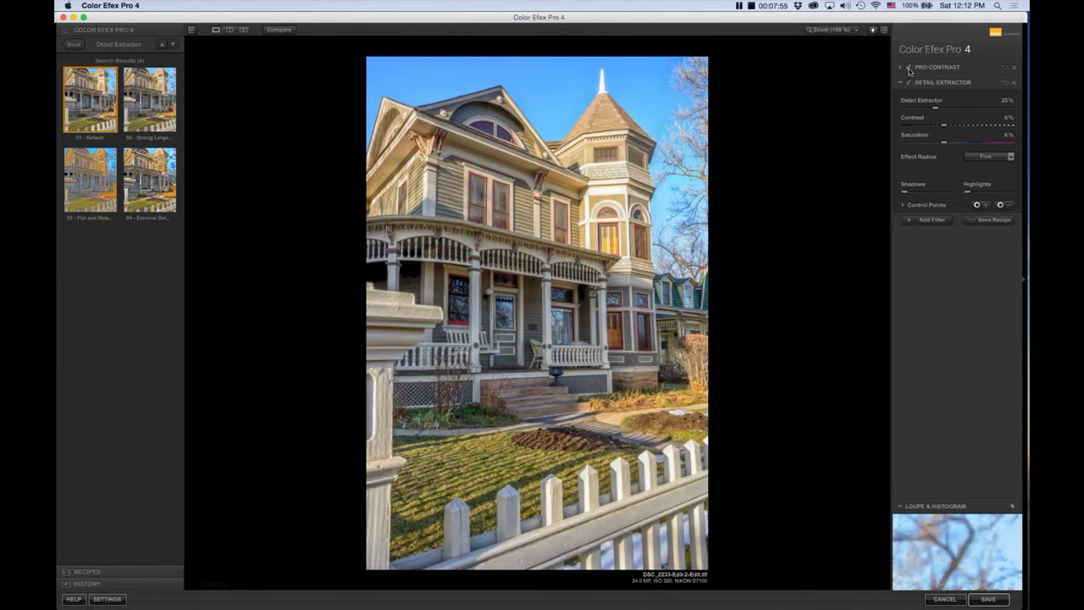
{"action": "left_click", "coordinate": [927, 220]}
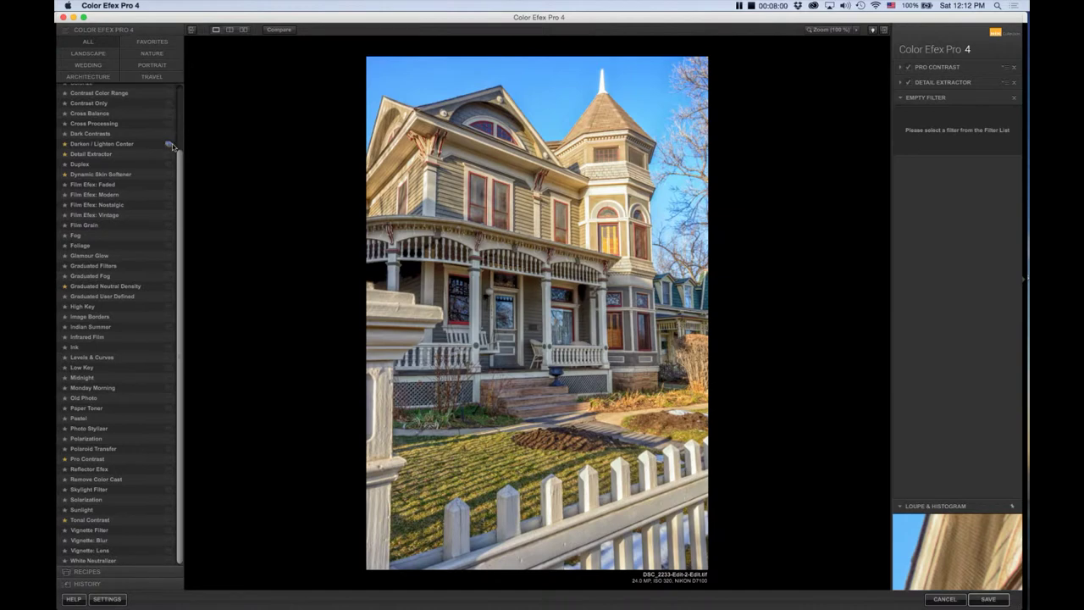
Add Darken / Lighten Center with its Default preset, centre luminosity 34% and darkened borders
{"action": "left_click", "coordinate": [172, 145]}
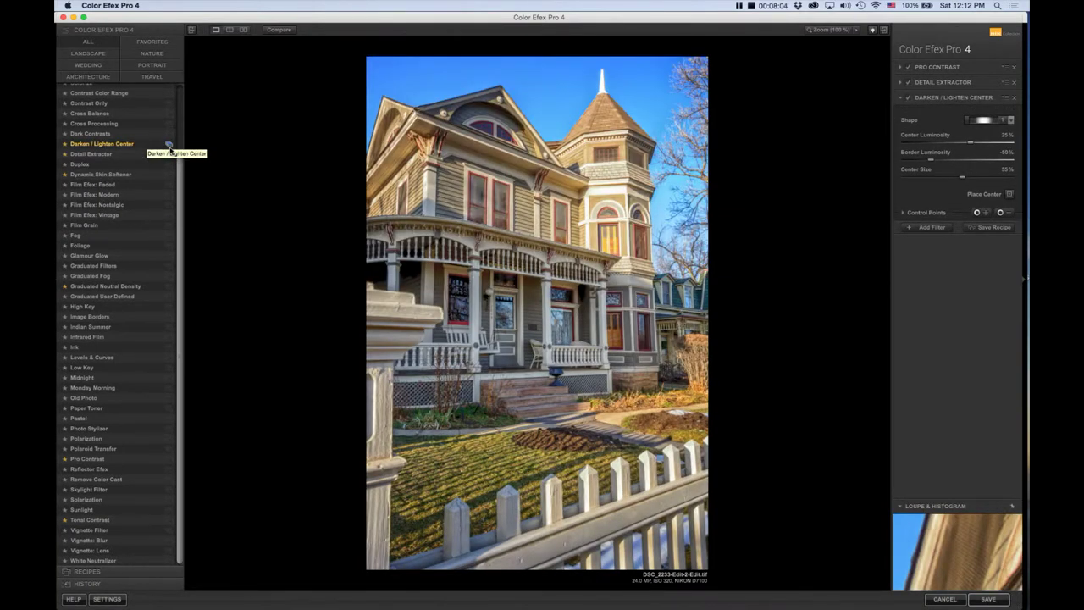
{"action": "left_click", "coordinate": [169, 145]}
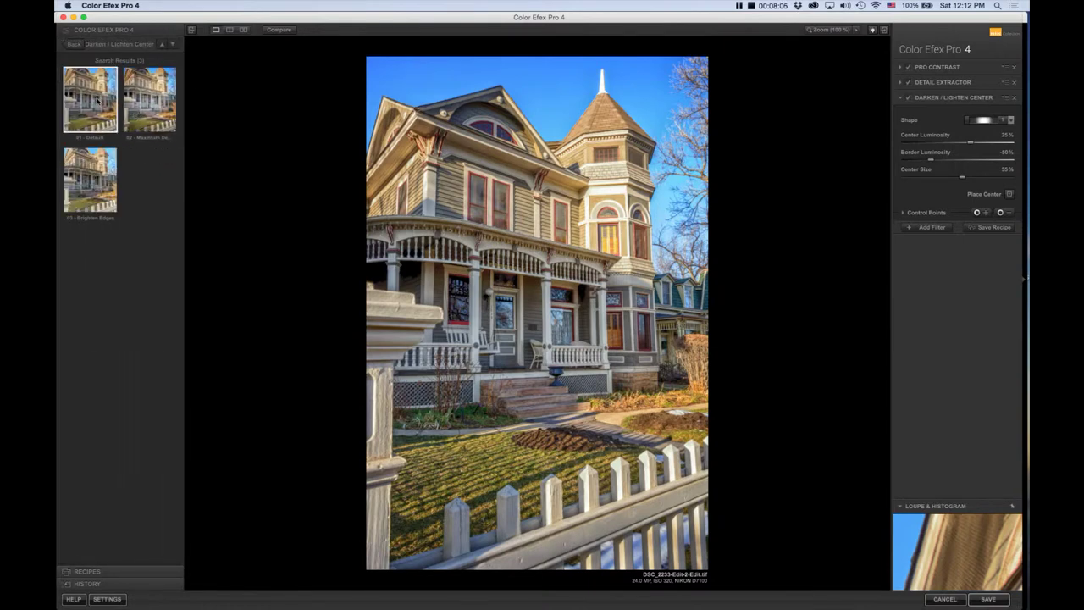
{"action": "left_click", "coordinate": [97, 100]}
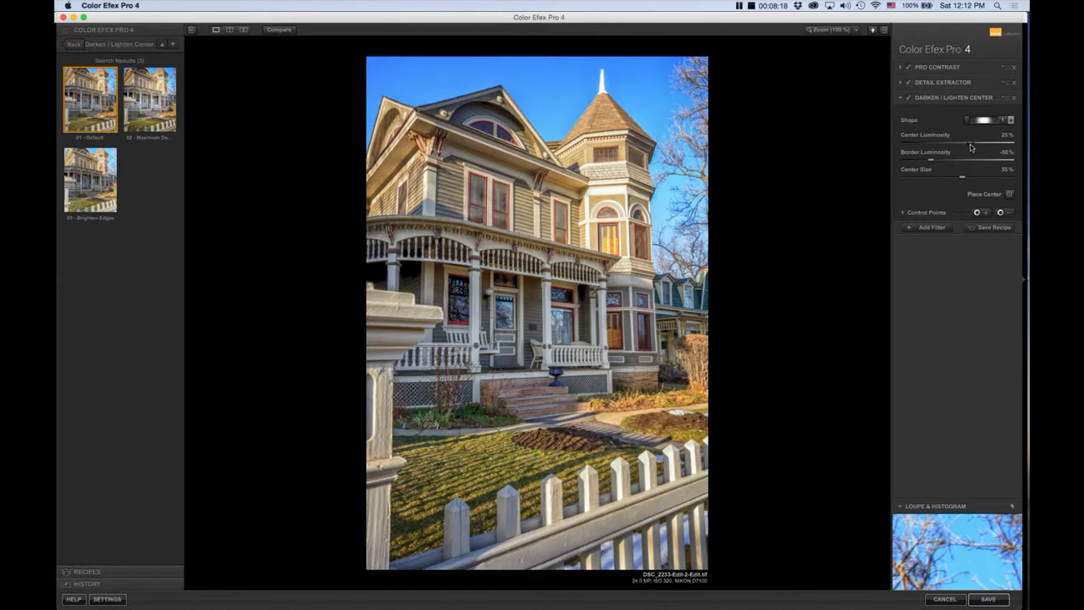
{"action": "left_click_drag", "start_coordinate": [971, 147], "coordinate": [976, 147]}
{"action": "left_click_drag", "start_coordinate": [932, 162], "coordinate": [901, 162]}
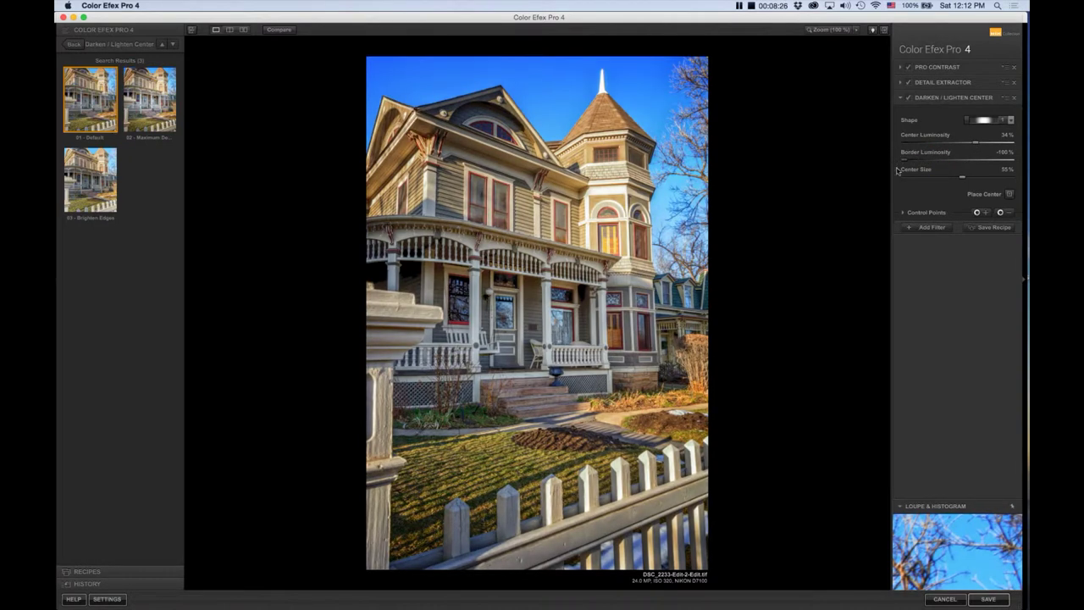
Place the bright centre on the house, ease border luminosity to -95%, and save to Lightroom
{"action": "left_click", "coordinate": [1008, 193]}
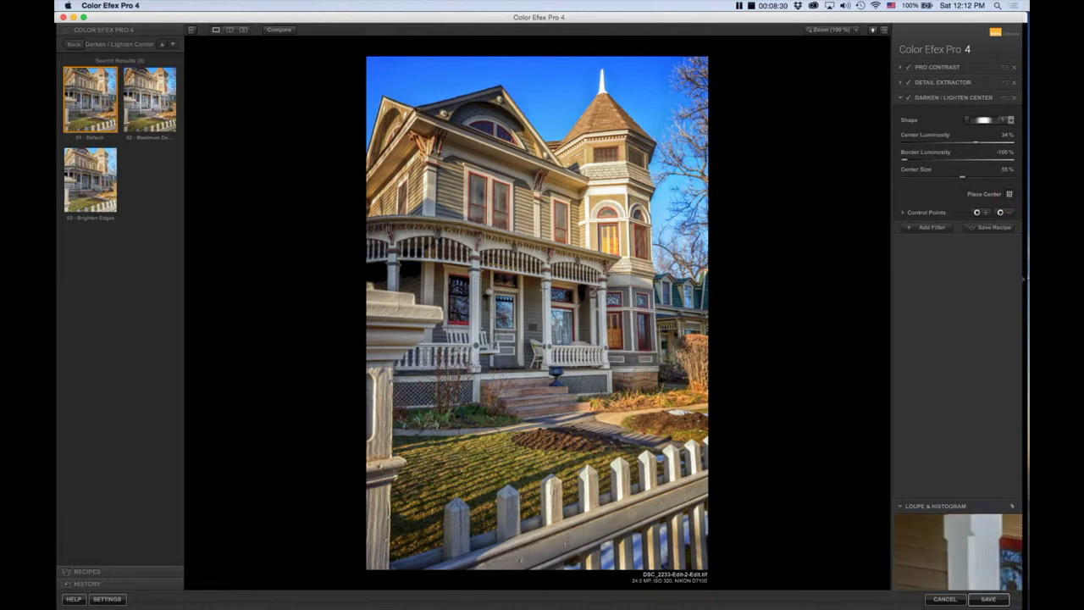
{"action": "left_click", "coordinate": [525, 320]}
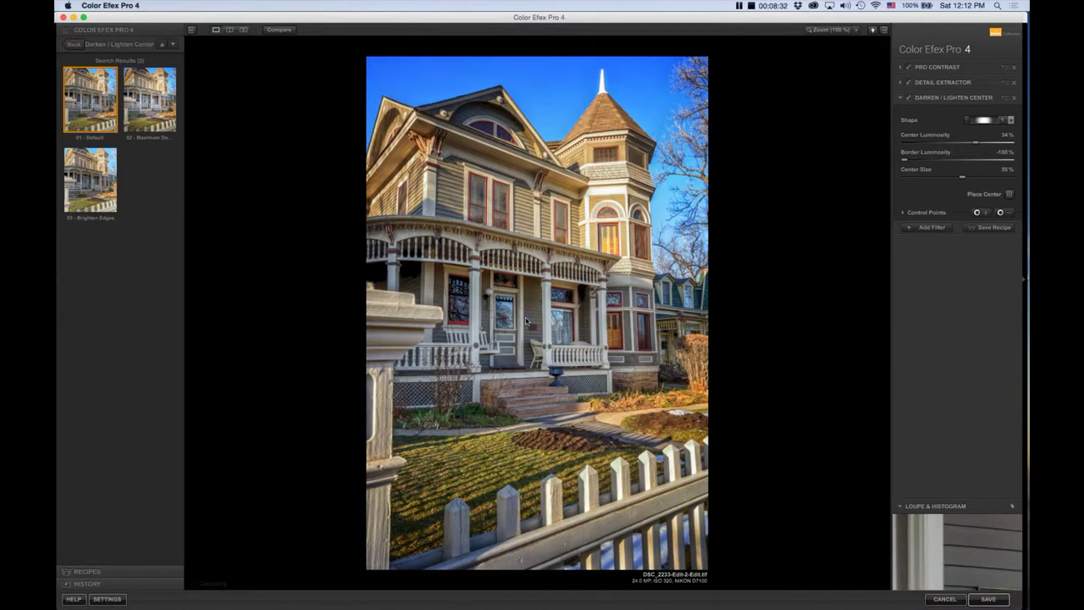
{"action": "left_click", "coordinate": [909, 98]}
{"action": "left_click", "coordinate": [909, 99]}
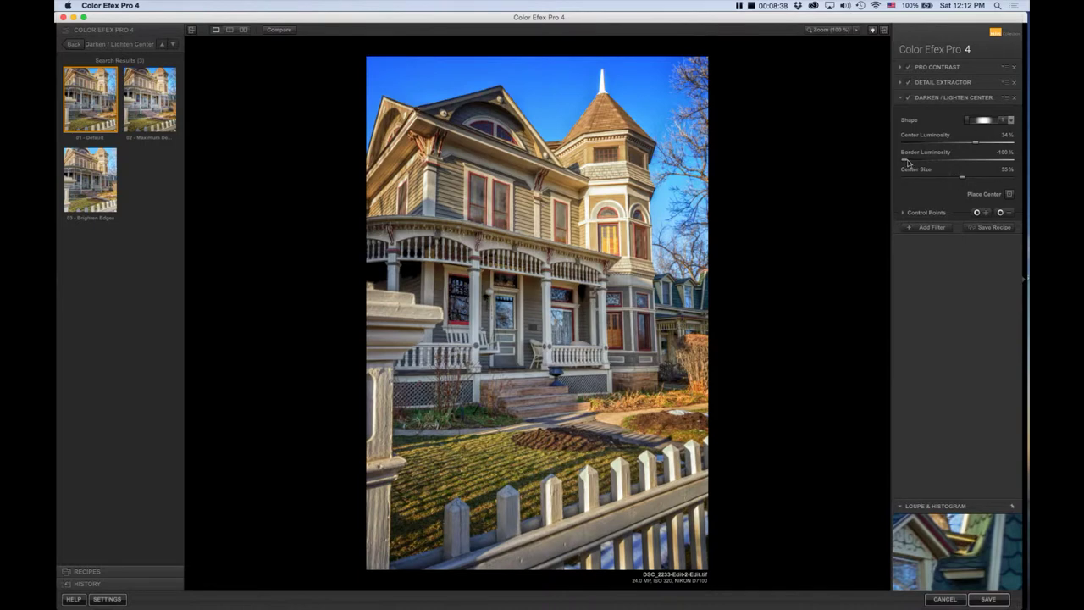
{"action": "left_click_drag", "start_coordinate": [906, 162], "coordinate": [909, 162]}
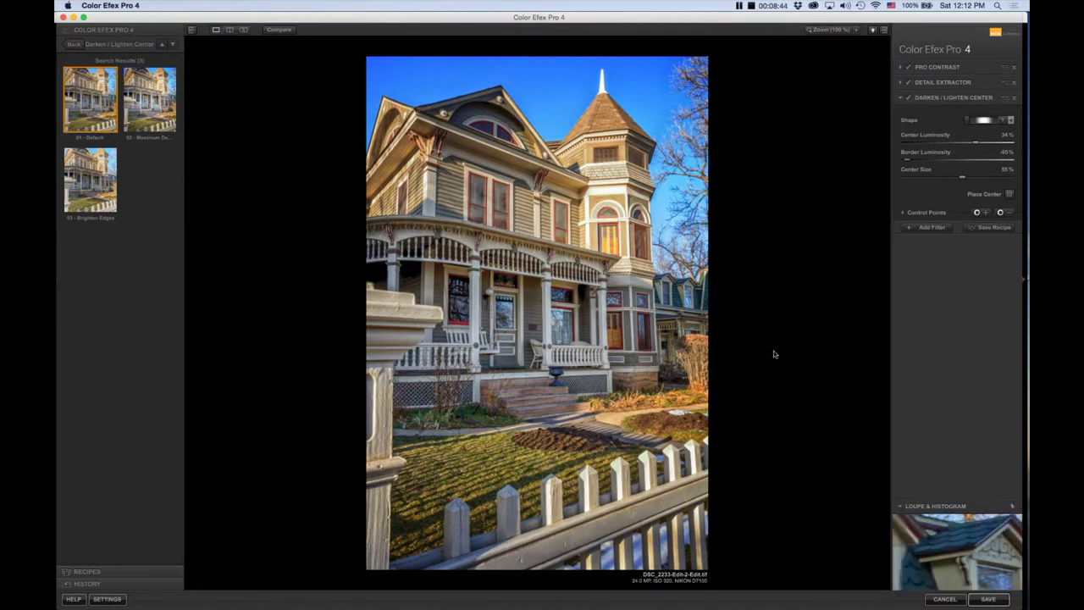
{"action": "left_click", "coordinate": [988, 599]}
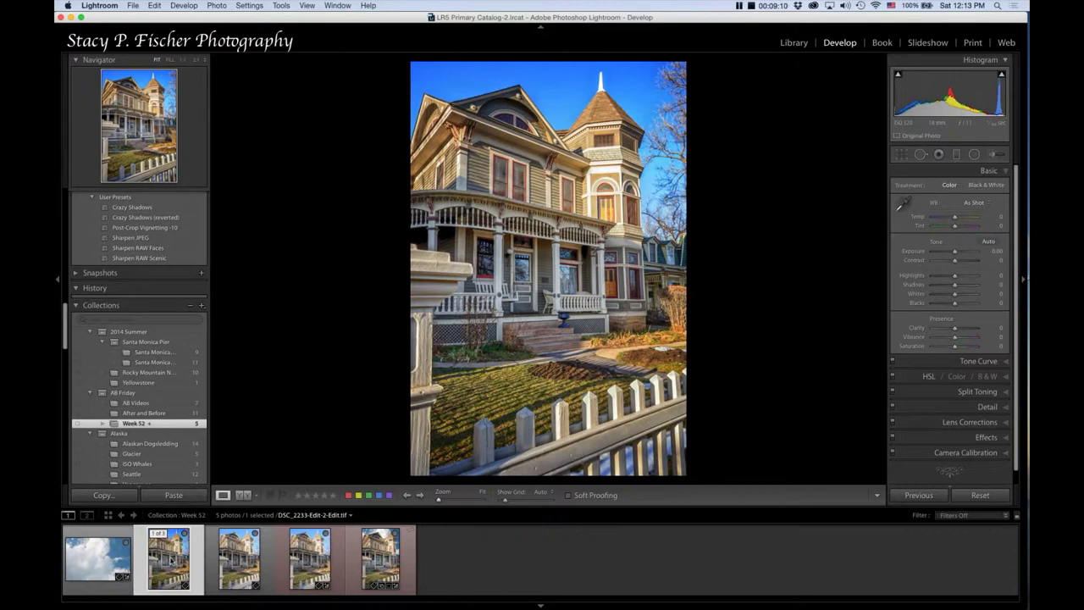
Send the house and cloud photos to Photoshop CC 2014 as copies with Lightroom adjustments
{"action": "left_click", "coordinate": [91, 557], "text": "shift"}
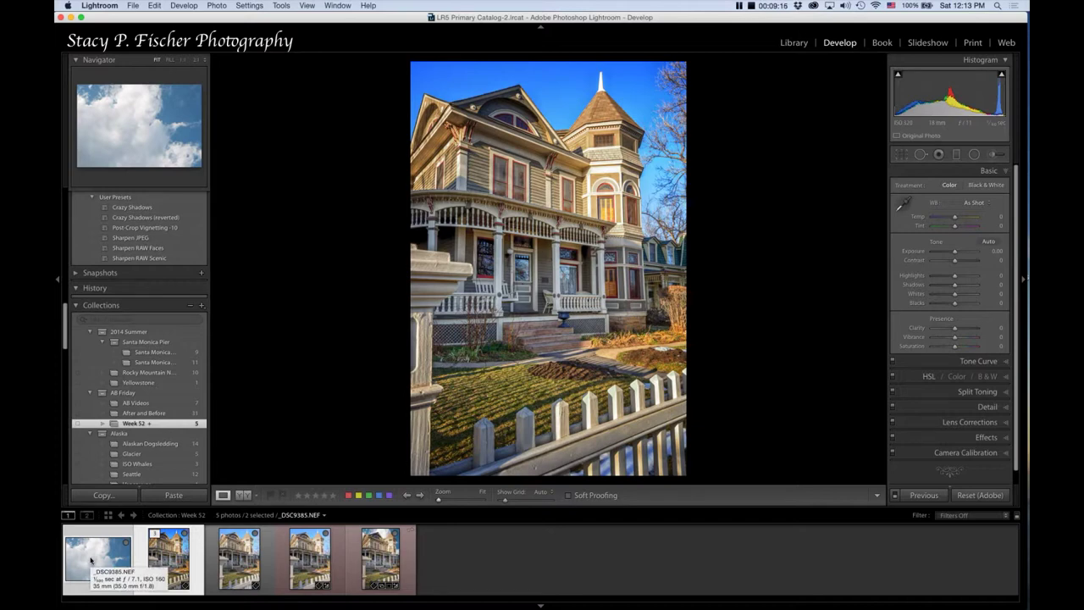
{"action": "right_click", "coordinate": [91, 559]}
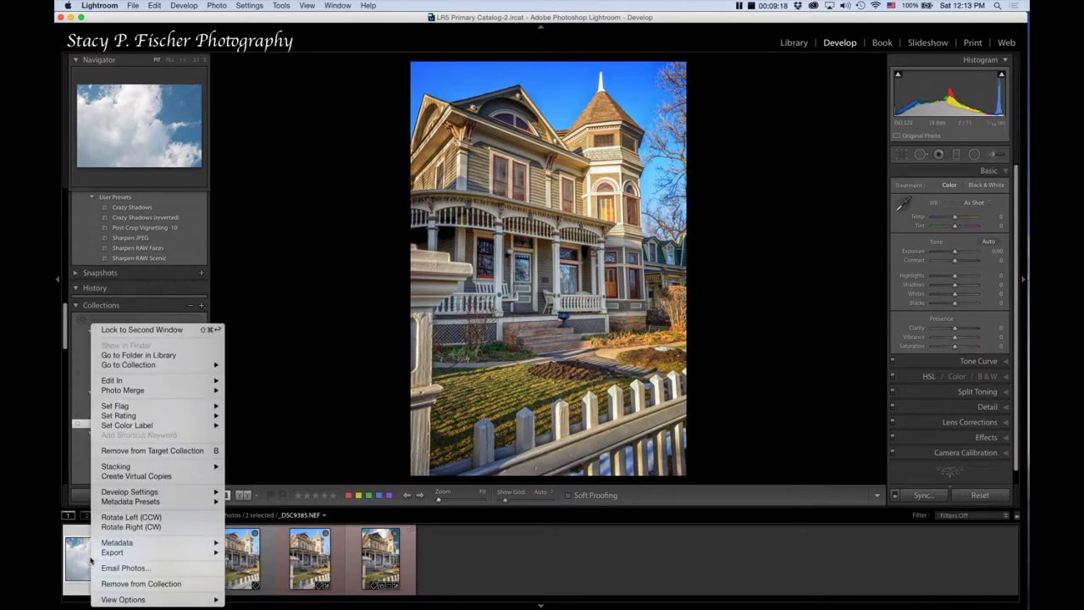
{"action": "mouse_move", "coordinate": [153, 380]}
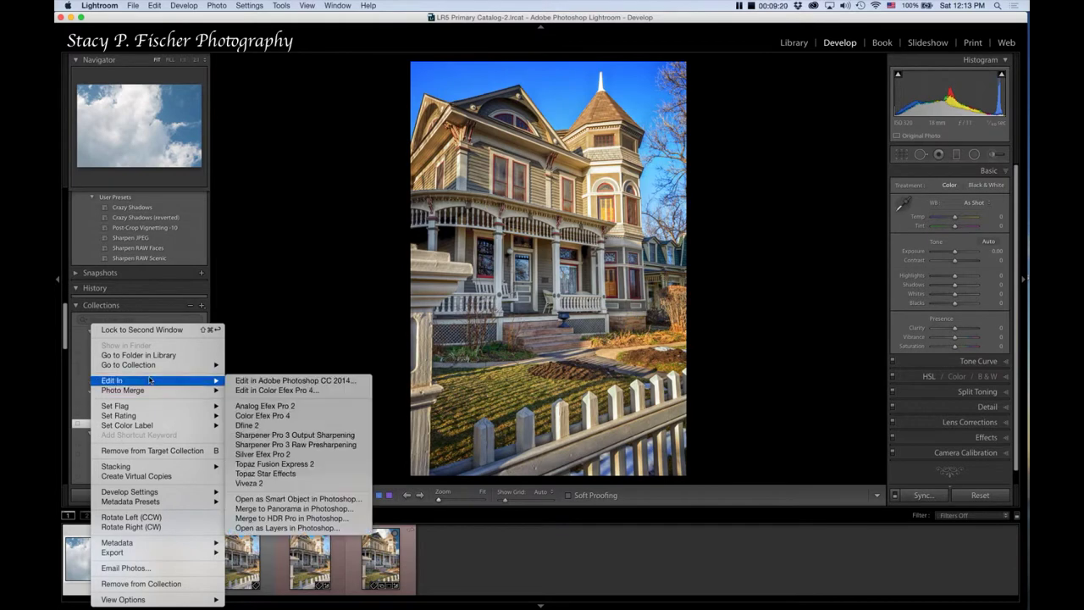
{"action": "left_click", "coordinate": [261, 383]}
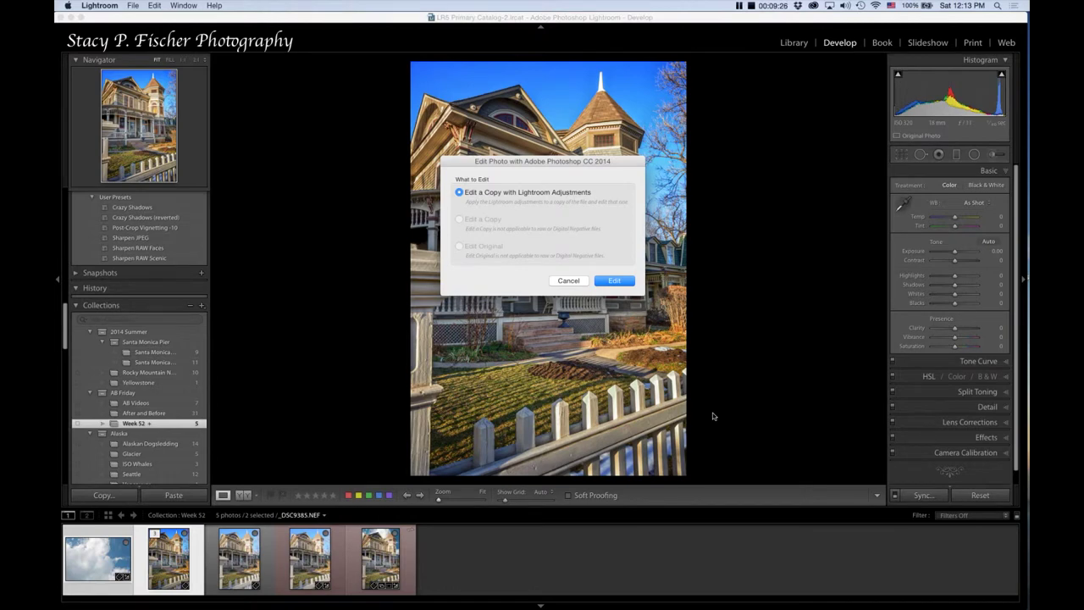
{"action": "left_click", "coordinate": [623, 282]}
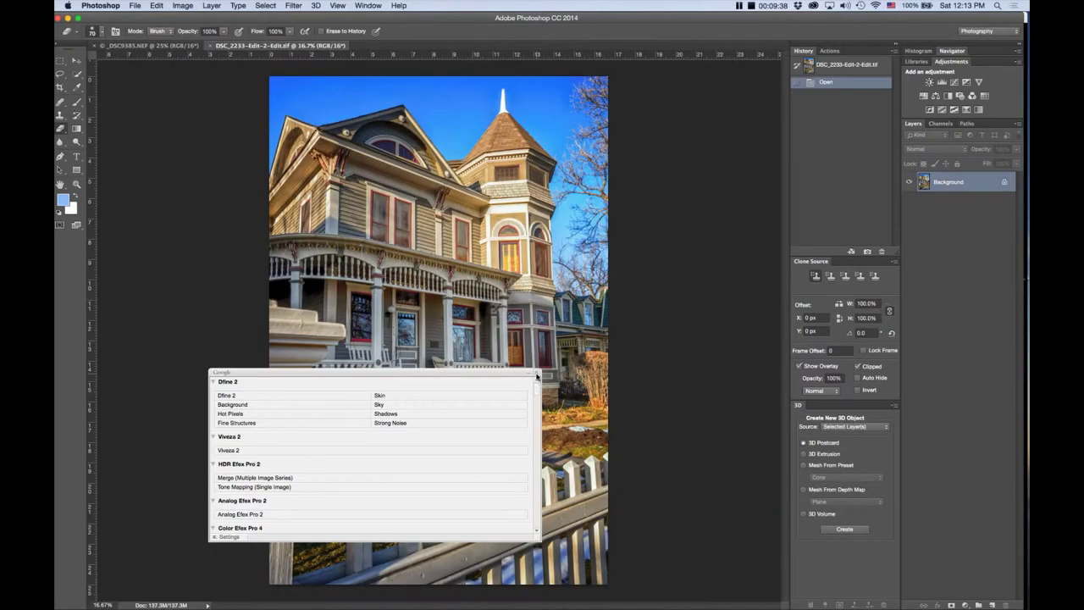
Close the Nik panel, then select all of _DSC9385.NEF and copy it
{"action": "left_click", "coordinate": [536, 373]}
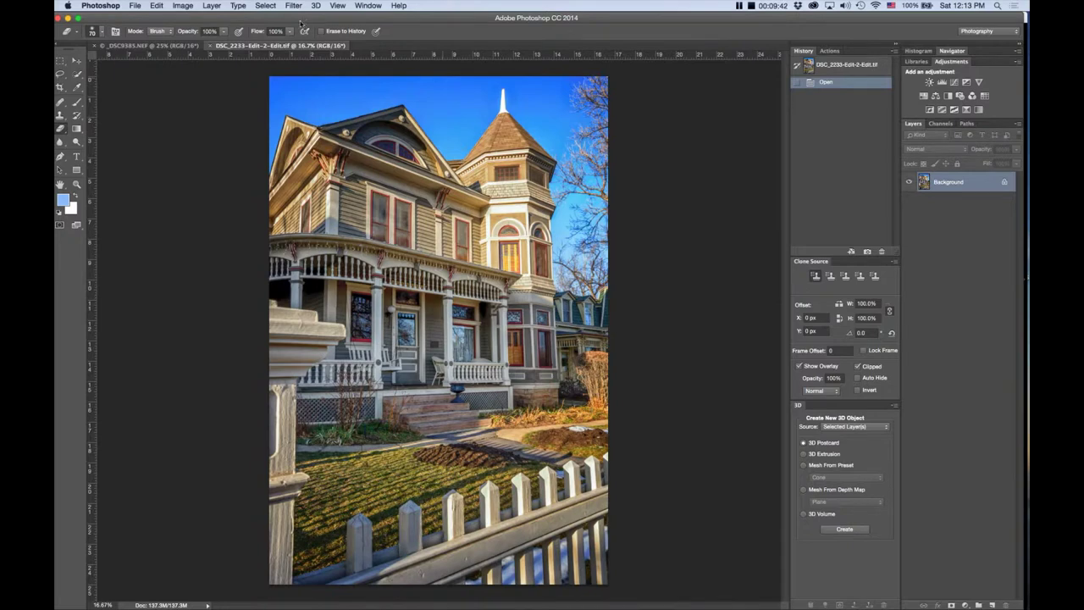
{"action": "left_click", "coordinate": [180, 46]}
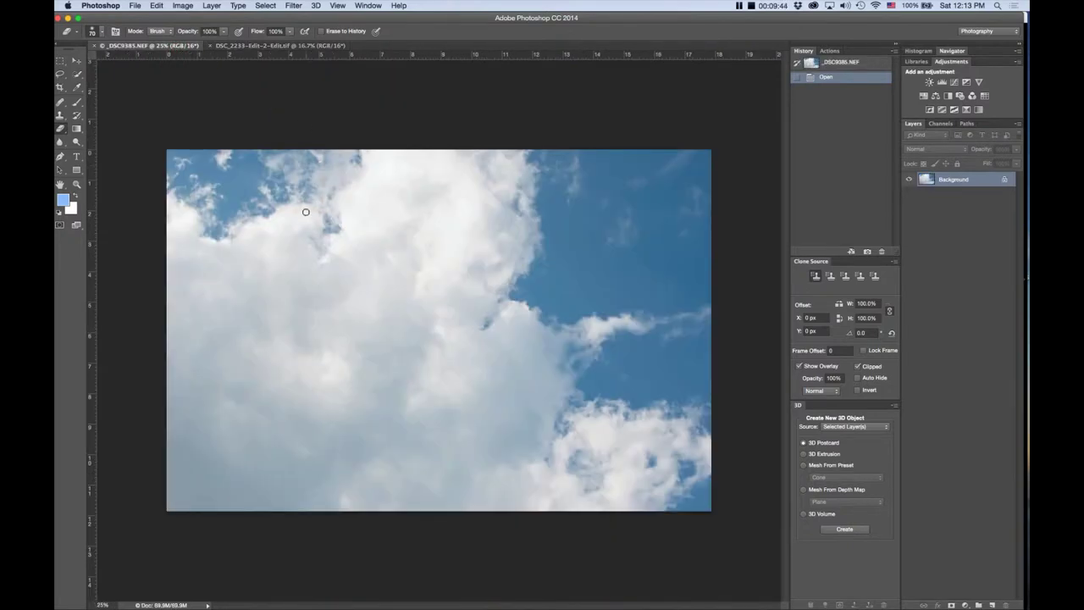
{"action": "left_click", "coordinate": [268, 7]}
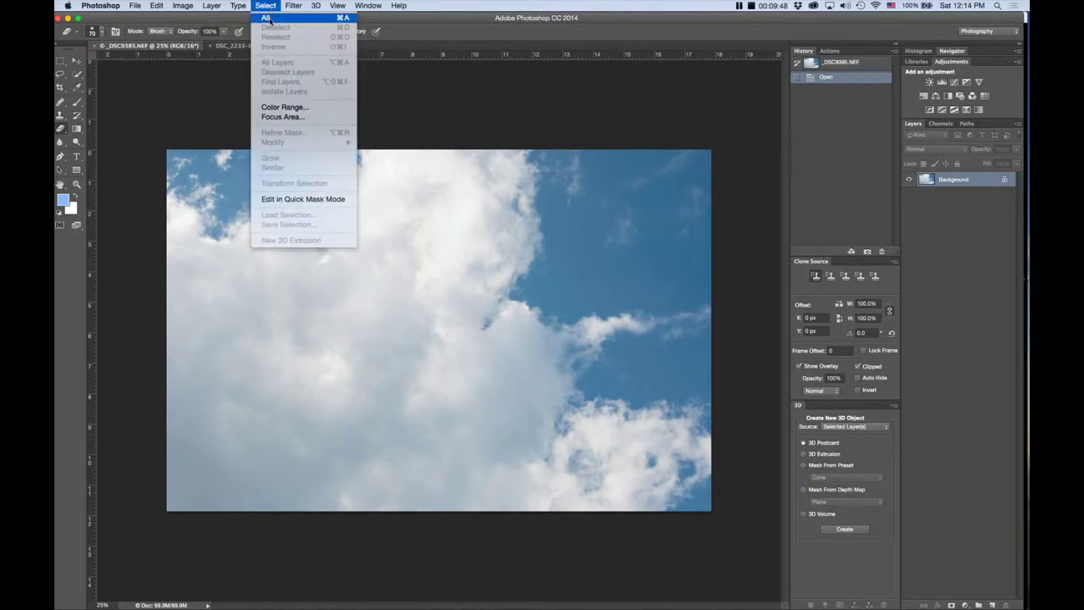
{"action": "left_click", "coordinate": [267, 18]}
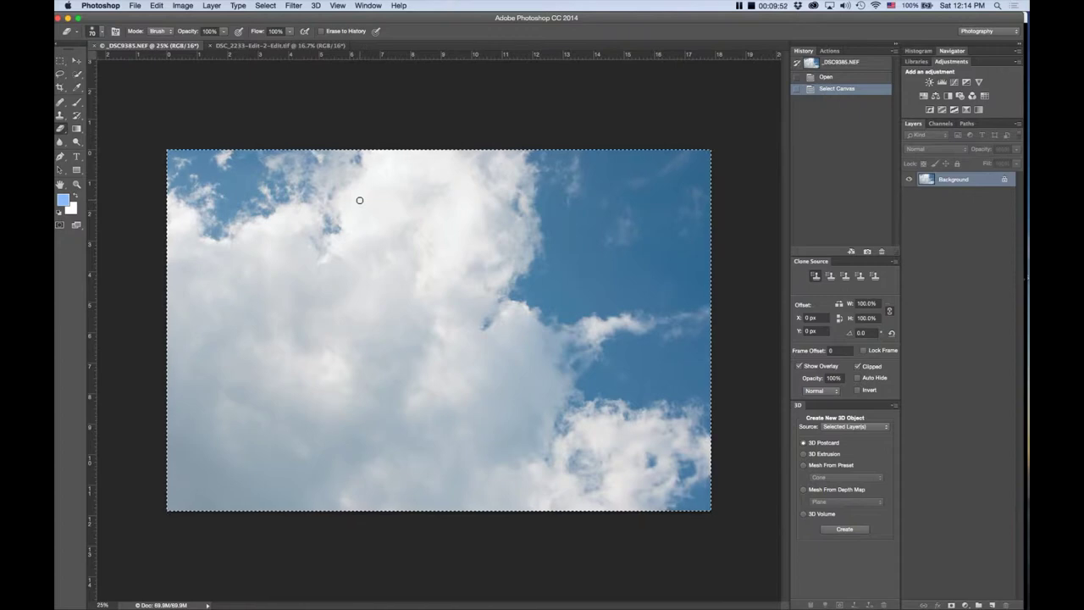
{"action": "key", "text": "super+c"}
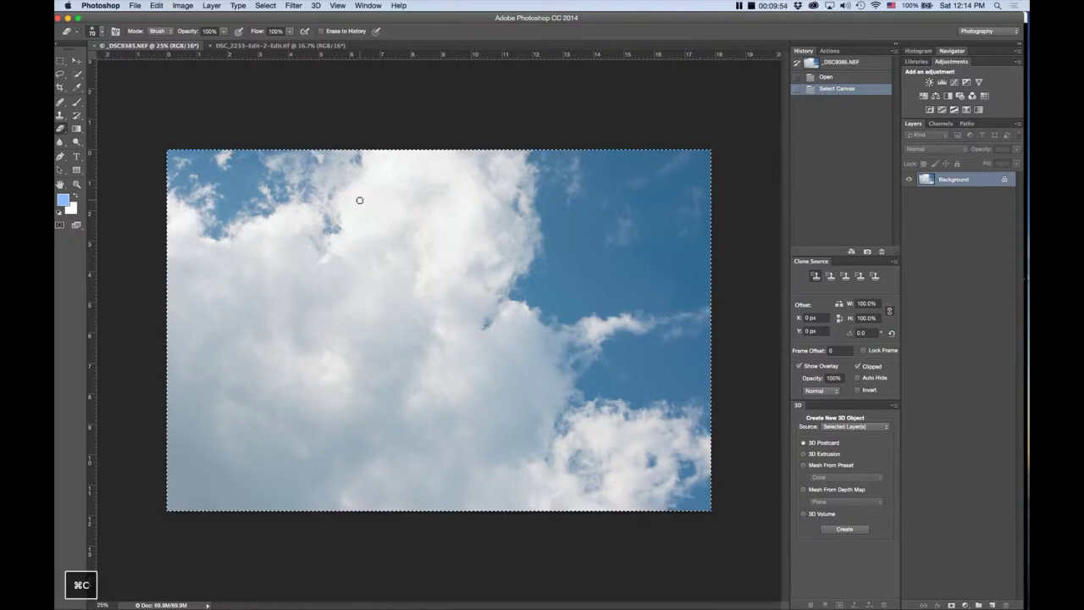
Paste the clouds into the house photo, move them to the top and fit them to its width
{"action": "left_click", "coordinate": [289, 47]}
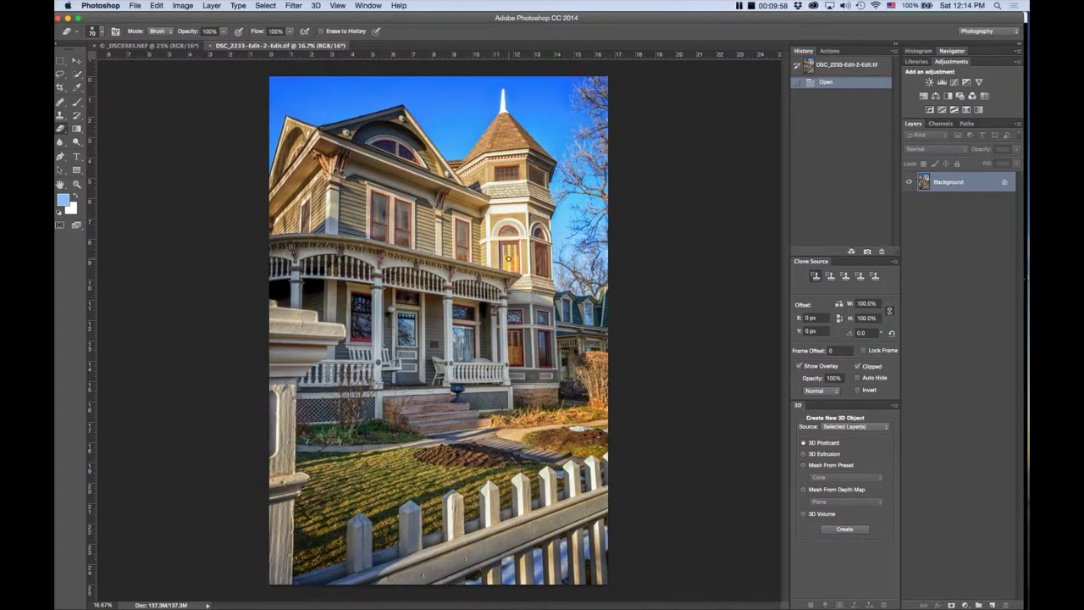
{"action": "key", "text": "super+v"}
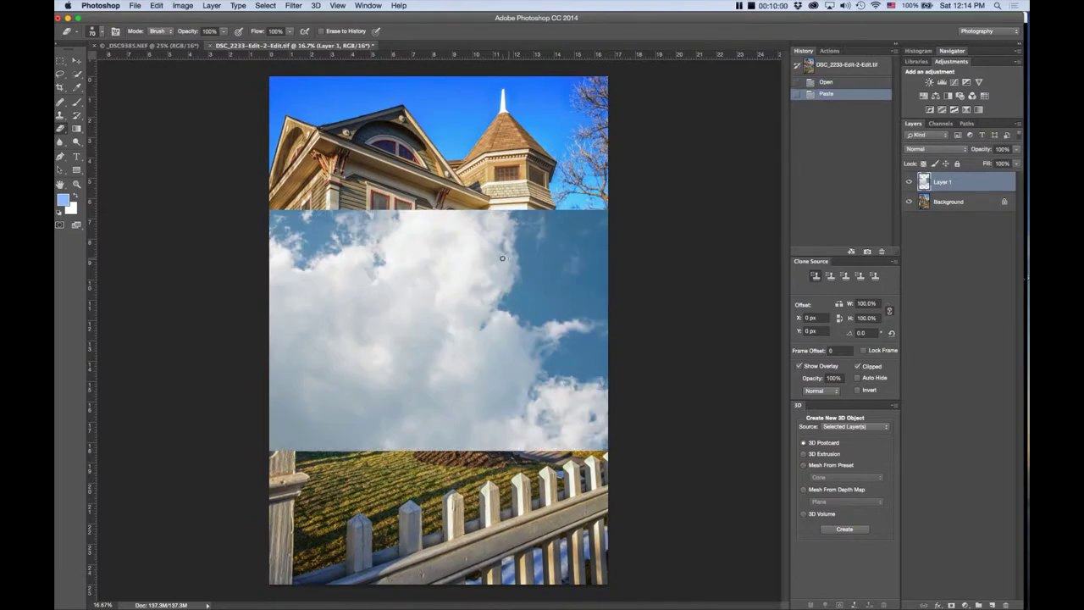
{"action": "left_click", "coordinate": [76, 64]}
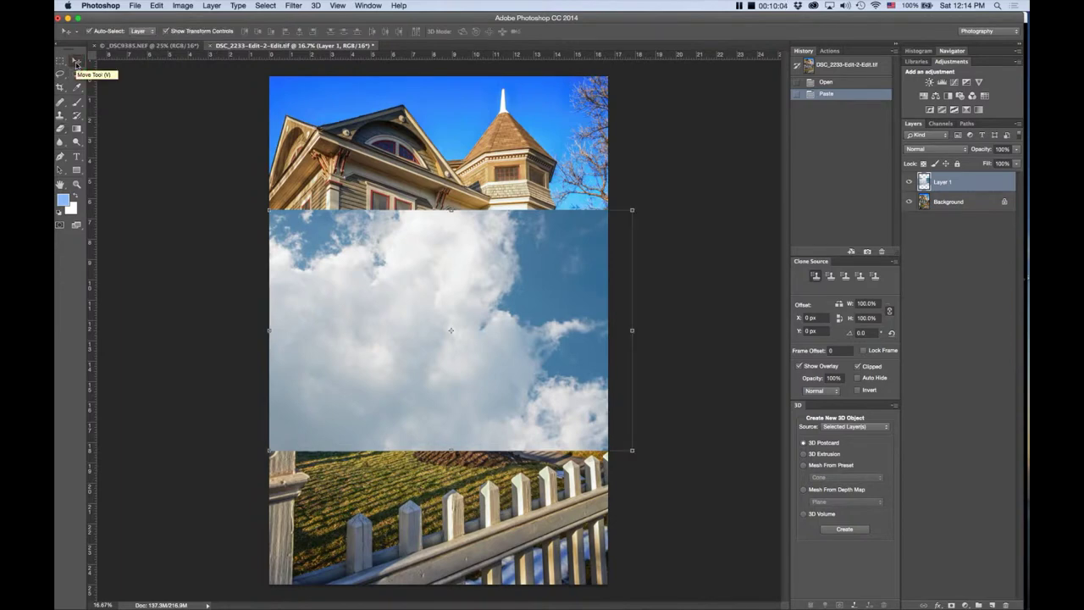
{"action": "left_click_drag", "start_coordinate": [382, 249], "coordinate": [398, 115]}
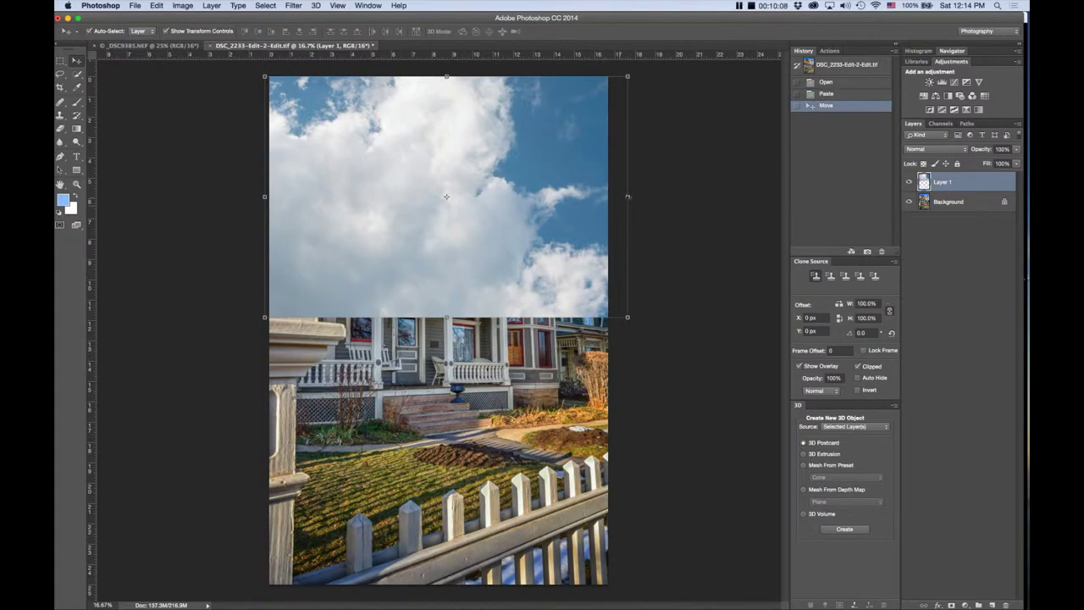
{"action": "left_click_drag", "start_coordinate": [627, 196], "coordinate": [610, 195]}
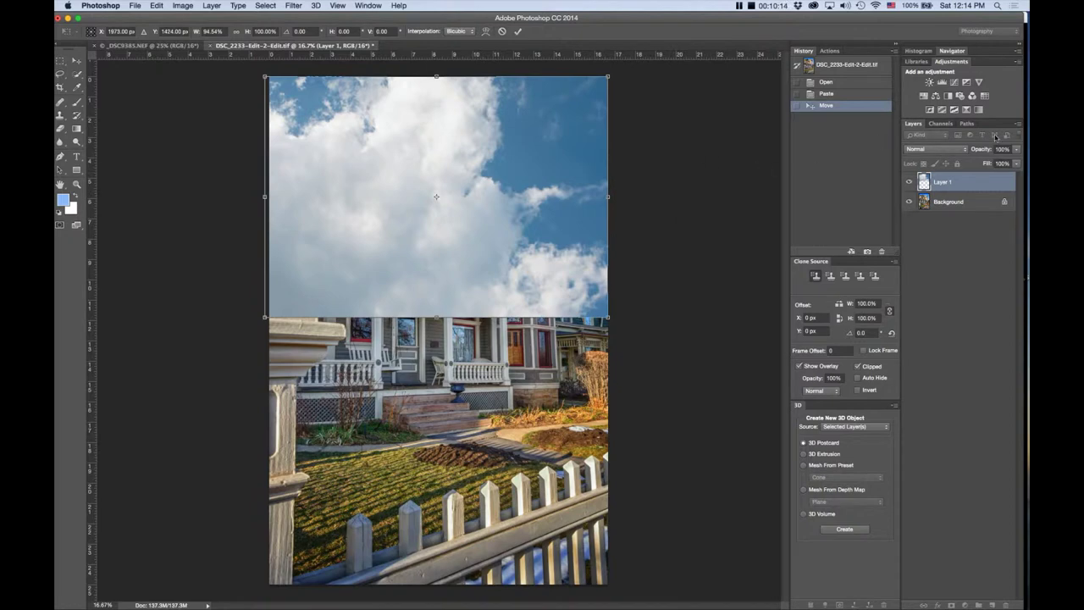
Set the cloud layer to 27% opacity, commit the transform, and hide the layer
{"action": "left_click", "coordinate": [1017, 150]}
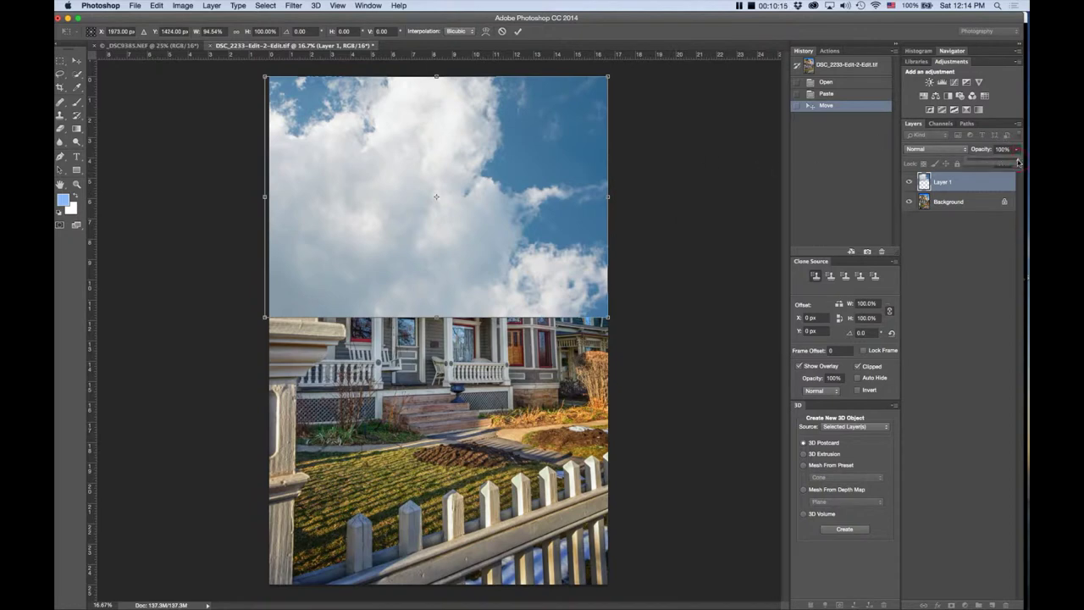
{"action": "left_click_drag", "start_coordinate": [1018, 162], "coordinate": [982, 161]}
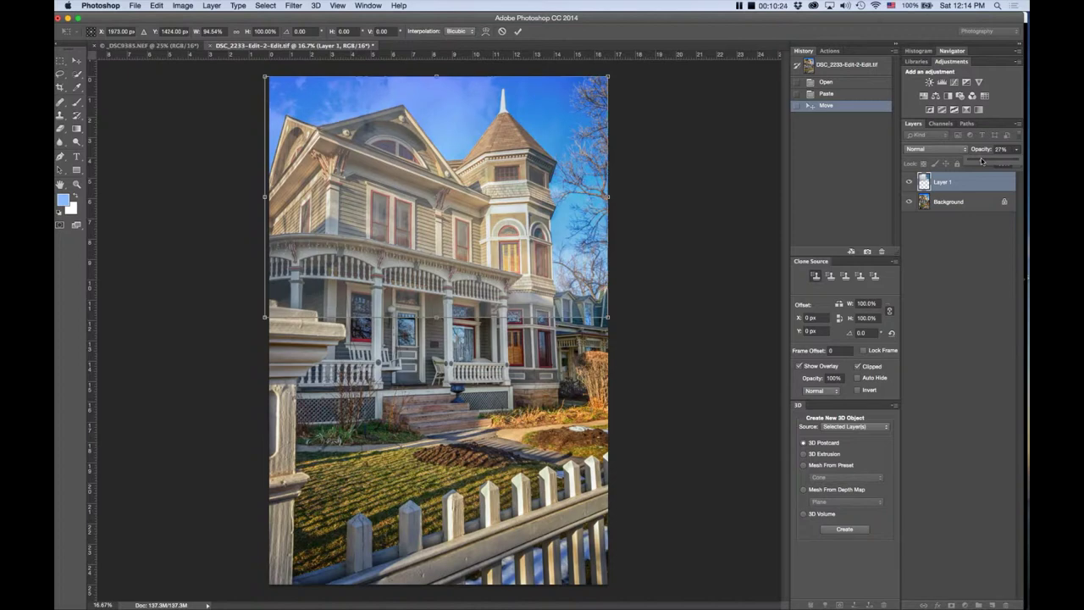
{"action": "left_click", "coordinate": [964, 205]}
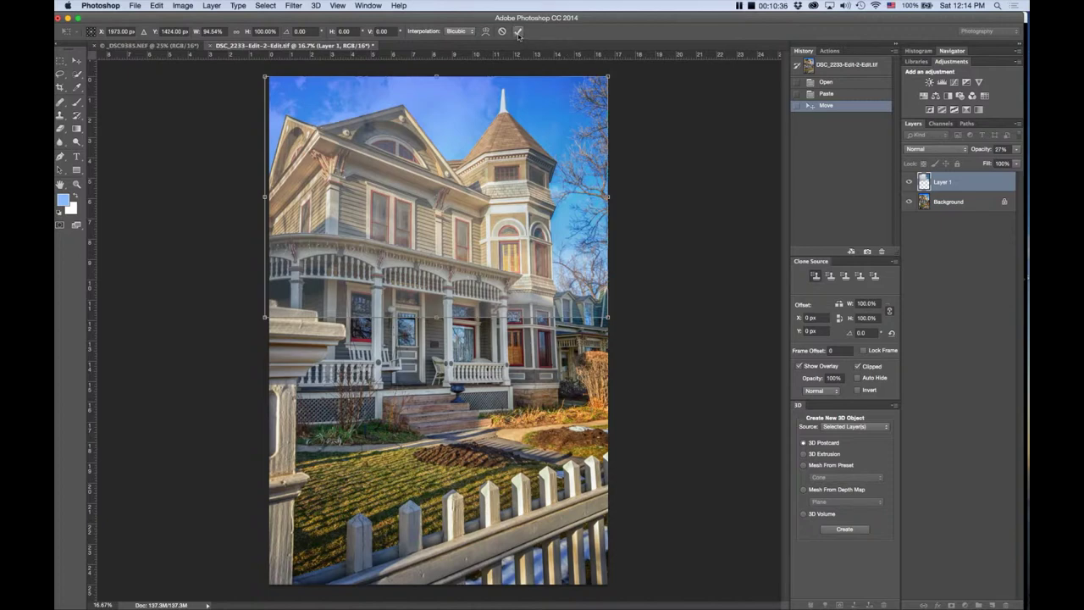
{"action": "left_click", "coordinate": [519, 34]}
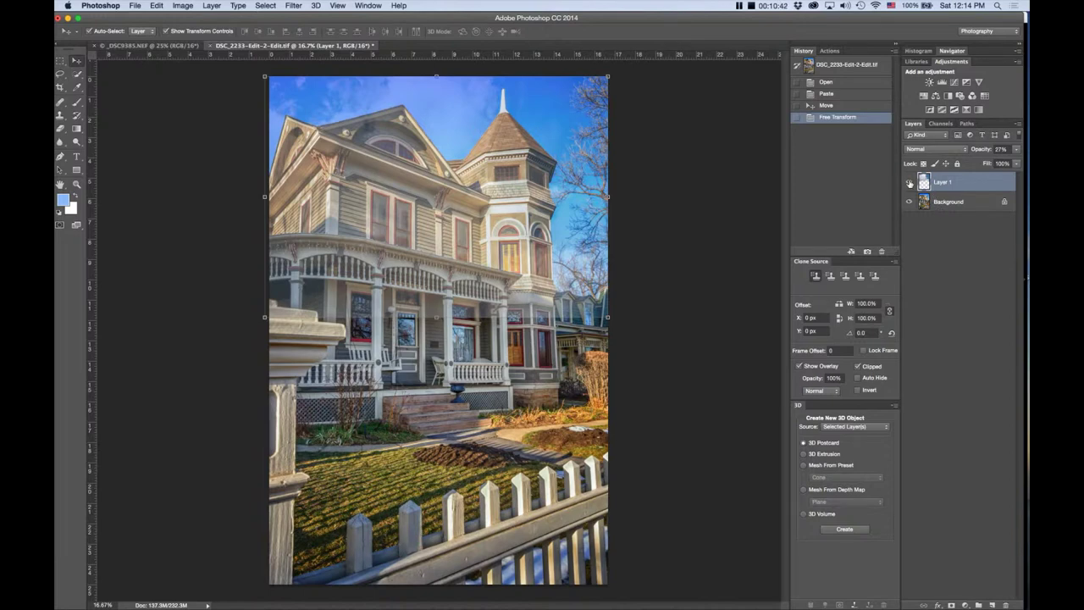
{"action": "left_click", "coordinate": [909, 183]}
{"action": "left_click", "coordinate": [910, 183]}
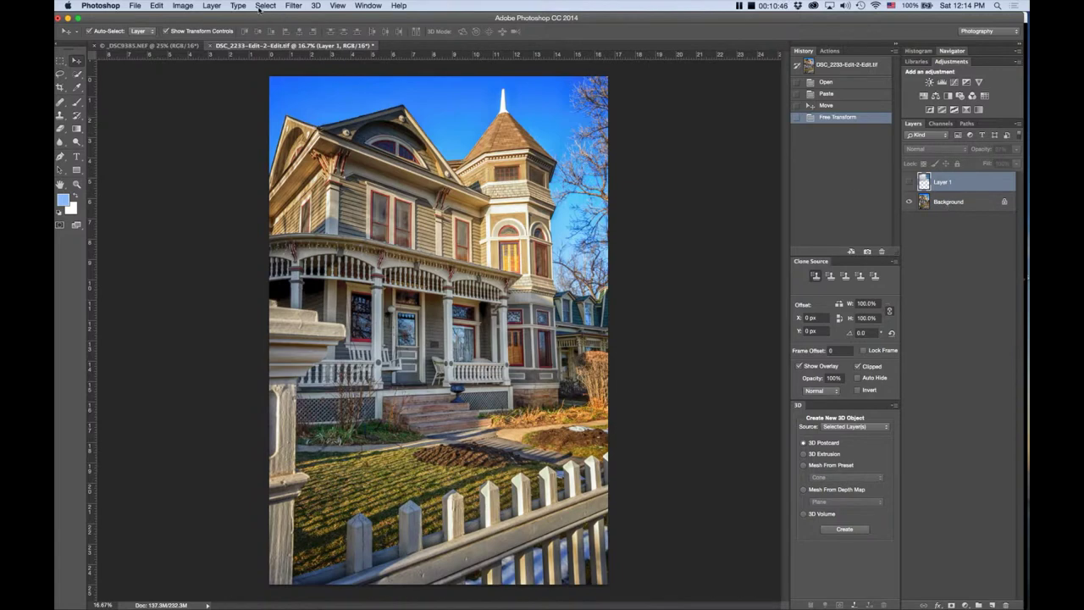
Quick-select the sky around the house and spire, then mask the visible cloud Layer 1 to it
{"action": "left_click_drag", "start_coordinate": [76, 74], "coordinate": [112, 78]}
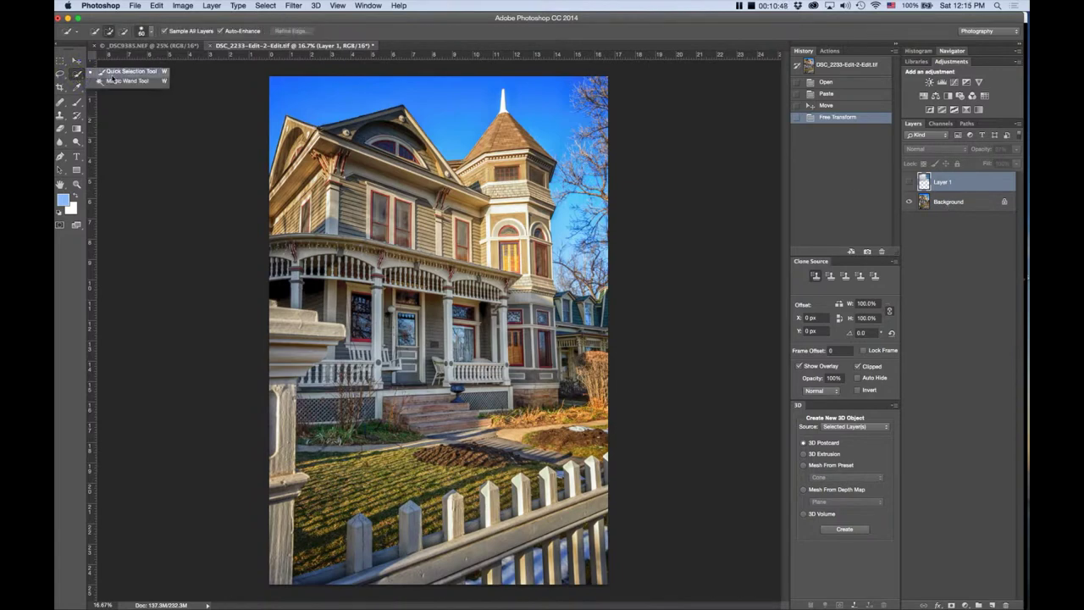
{"action": "left_click", "coordinate": [114, 72]}
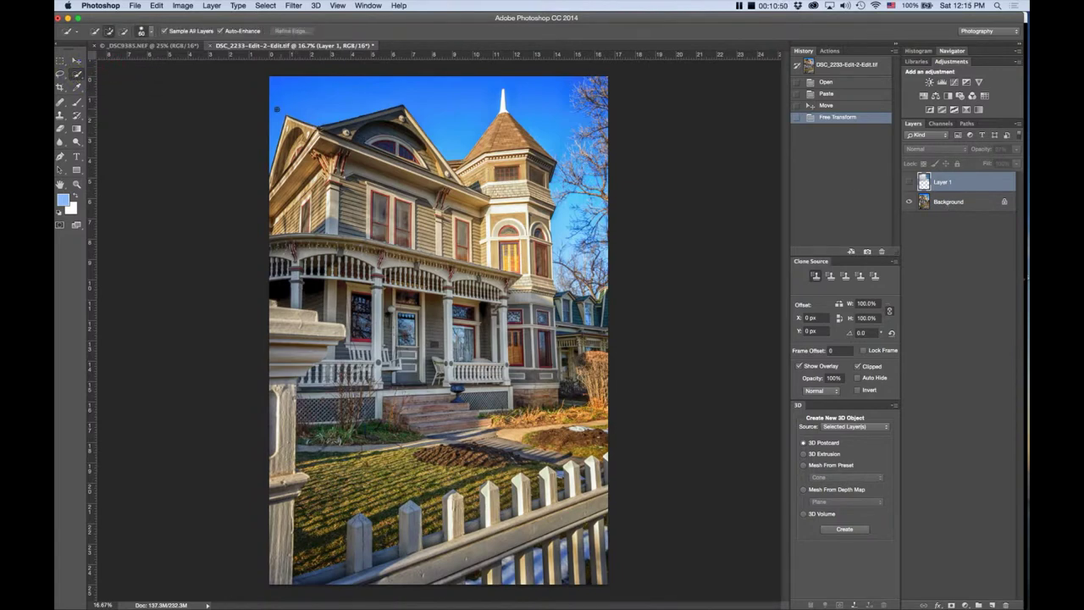
{"action": "mouse_move", "coordinate": [277, 109]}
{"action": "left_mouse_down"}
{"action": "mouse_move", "coordinate": [428, 96]}
{"action": "mouse_move", "coordinate": [557, 146]}
{"action": "mouse_move", "coordinate": [564, 266]}
{"action": "mouse_move", "coordinate": [567, 254]}
{"action": "mouse_move", "coordinate": [576, 292]}
{"action": "mouse_move", "coordinate": [586, 284]}
{"action": "left_mouse_up"}
{"action": "left_click_drag", "start_coordinate": [589, 131], "coordinate": [608, 119]}
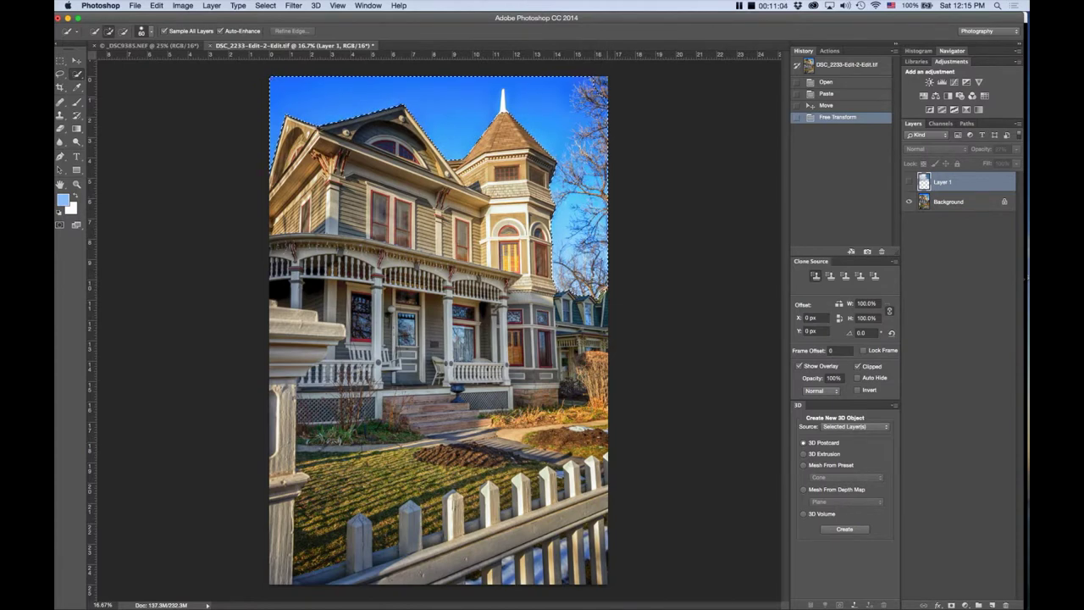
{"action": "left_click", "coordinate": [610, 295]}
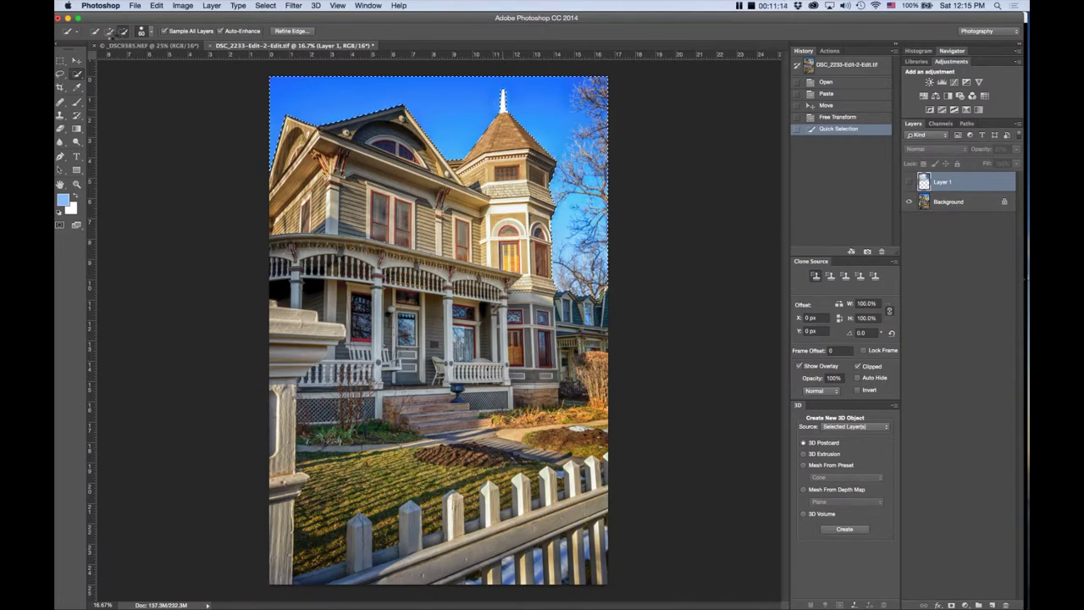
{"action": "left_click", "coordinate": [108, 33]}
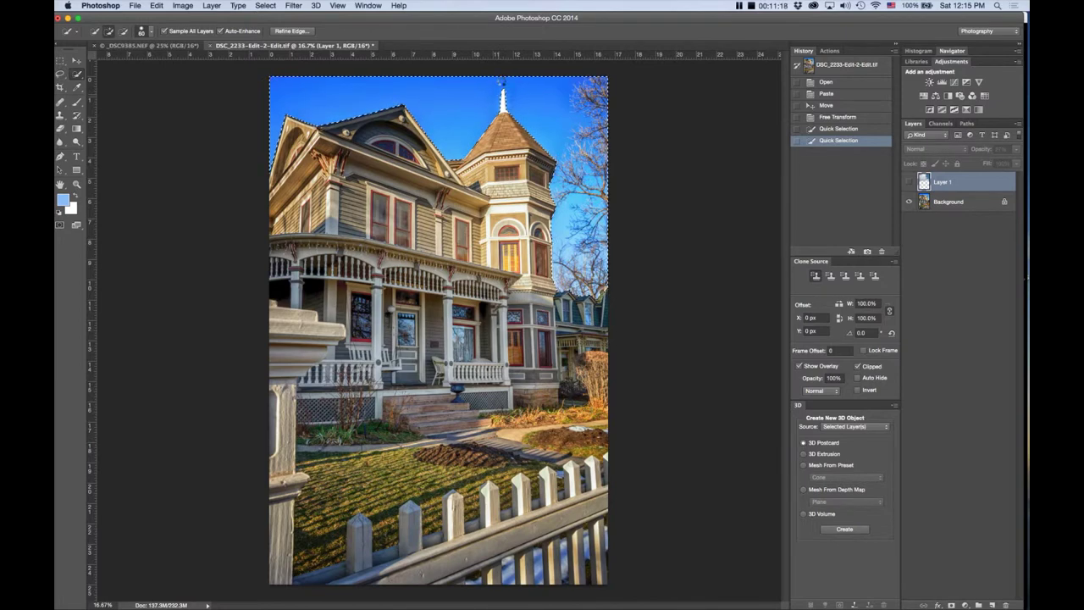
{"action": "left_click_drag", "start_coordinate": [507, 90], "coordinate": [513, 94]}
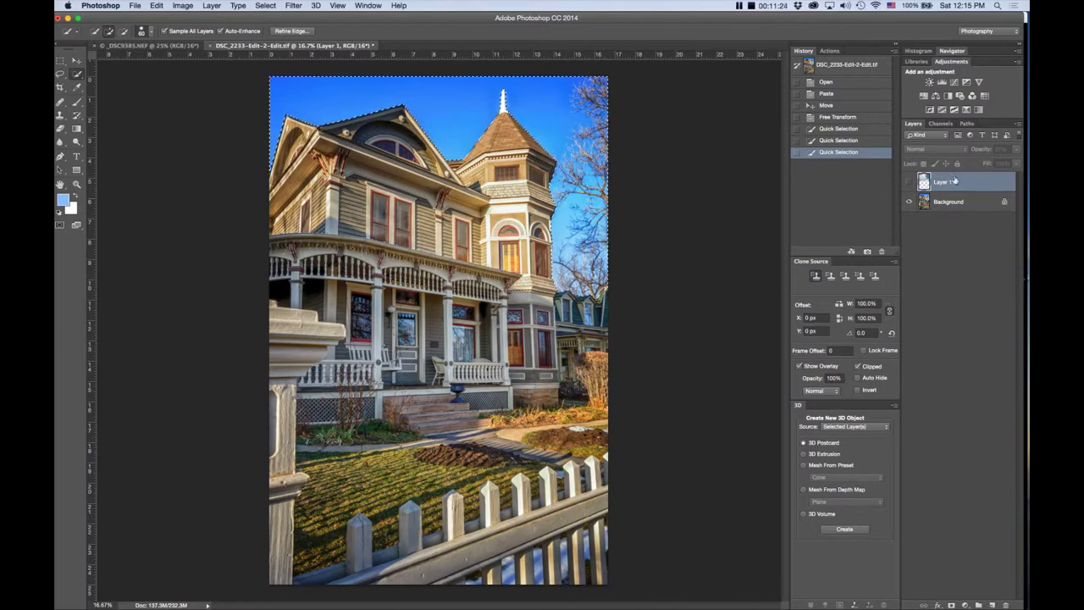
{"action": "left_click", "coordinate": [910, 183]}
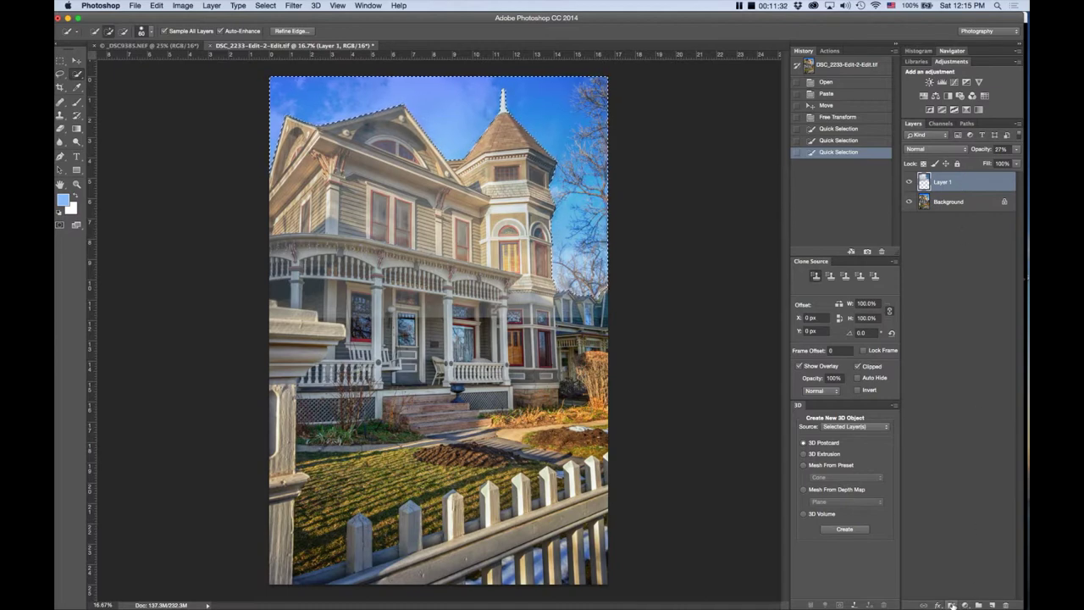
{"action": "left_click", "coordinate": [951, 604]}
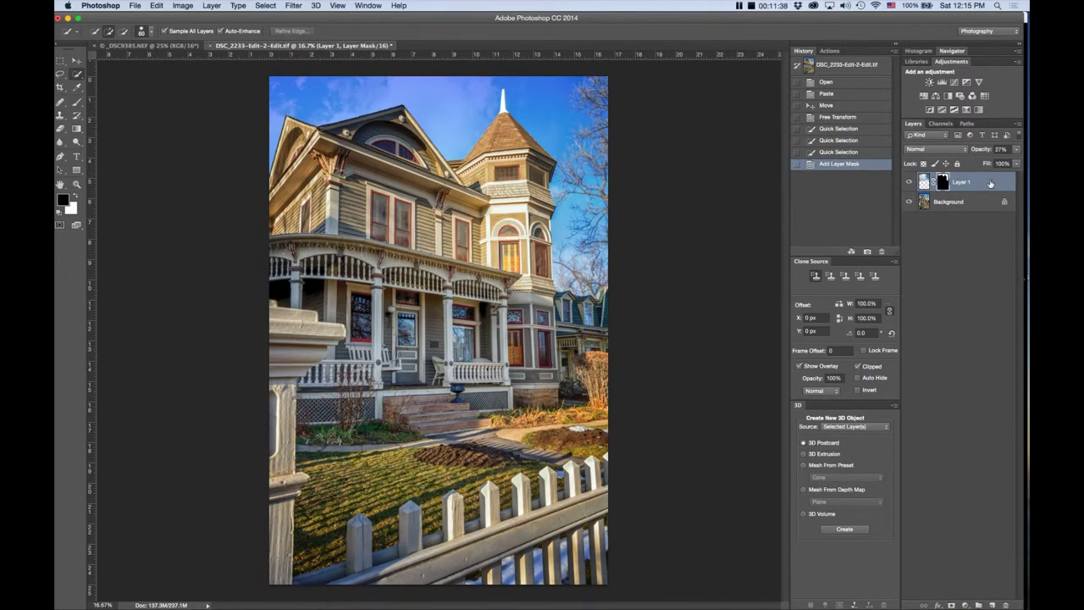
Compare cloud layer opacities and leave Layer 1 at 100%
{"action": "left_click_drag", "start_coordinate": [1018, 153], "coordinate": [983, 164]}
{"action": "left_click_drag", "start_coordinate": [983, 163], "coordinate": [1020, 166]}
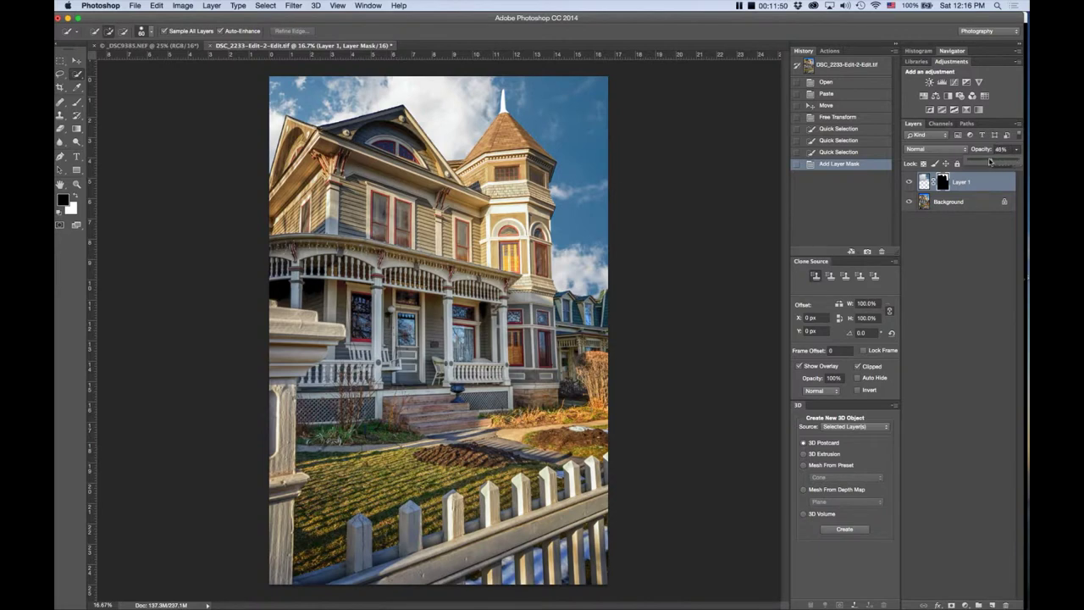
{"action": "mouse_move", "coordinate": [1023, 166]}
{"action": "left_mouse_down"}
{"action": "mouse_move", "coordinate": [982, 160]}
{"action": "mouse_move", "coordinate": [996, 162]}
{"action": "left_mouse_up"}
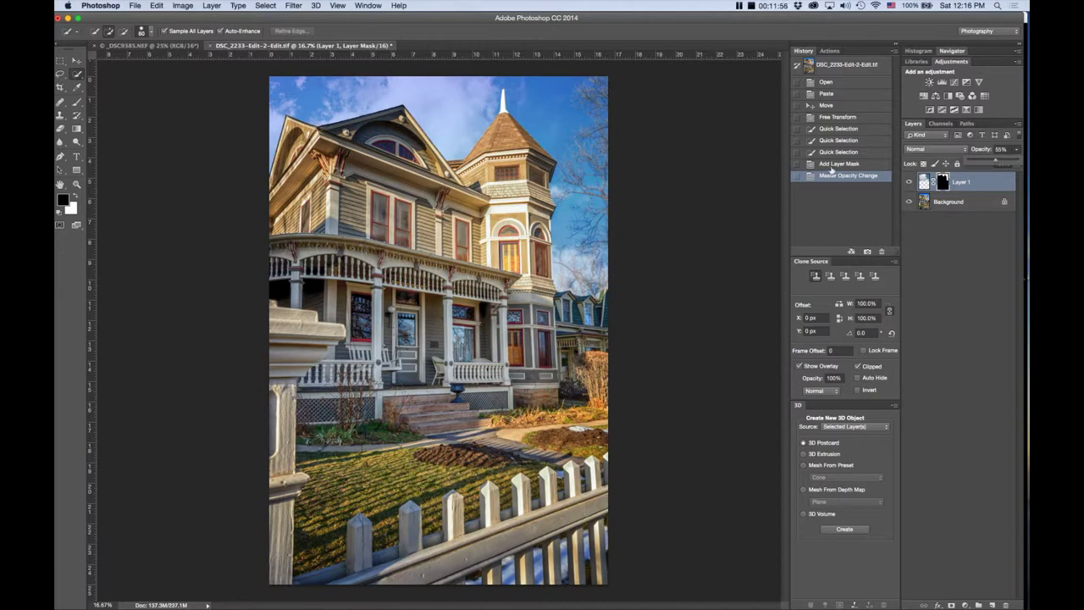
{"action": "left_click_drag", "start_coordinate": [997, 163], "coordinate": [1015, 163]}
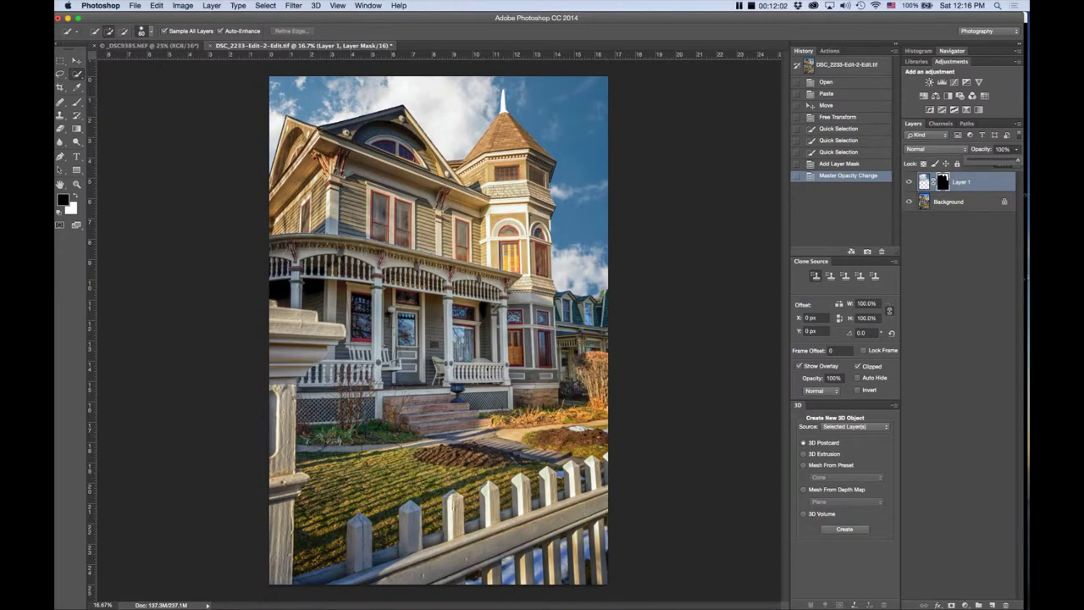
Save the composite, dismiss the clipboard export error, and switch to Lightroom
{"action": "left_click", "coordinate": [137, 7]}
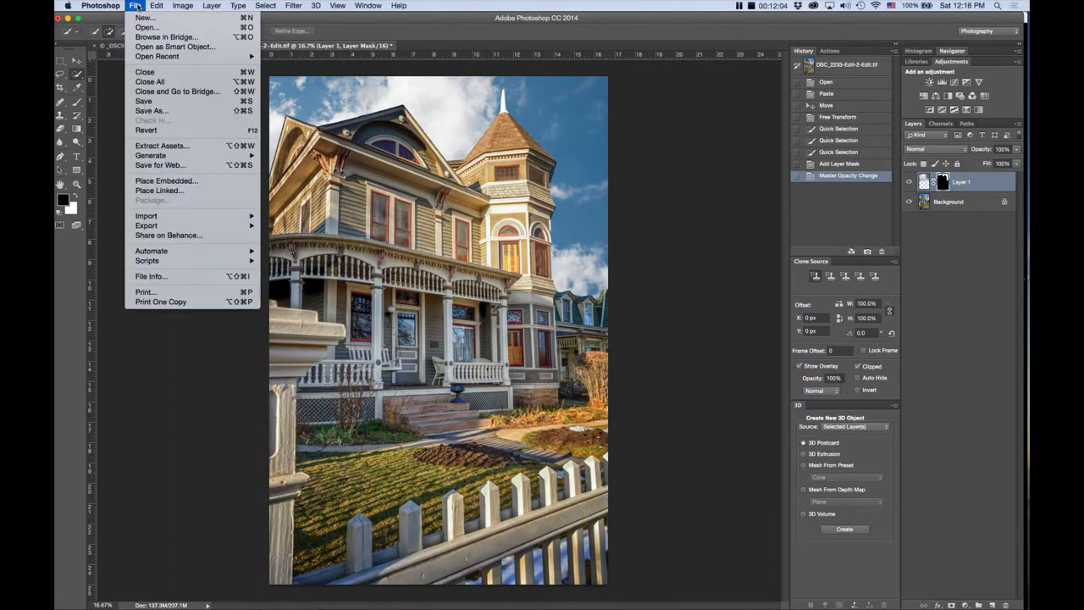
{"action": "left_click", "coordinate": [159, 103]}
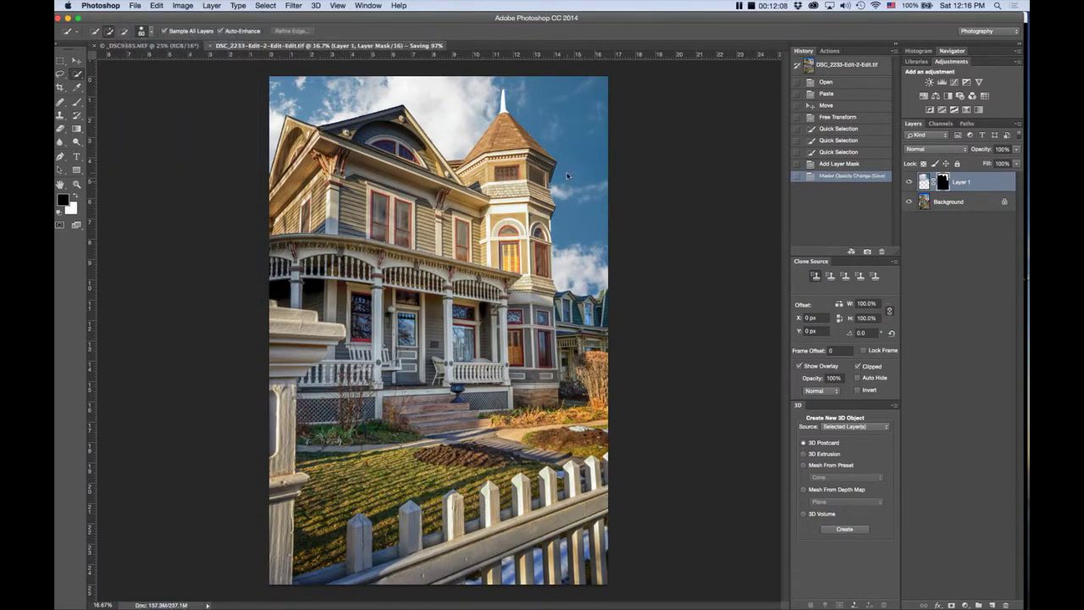
{"action": "key", "text": "ctrl+Up"}
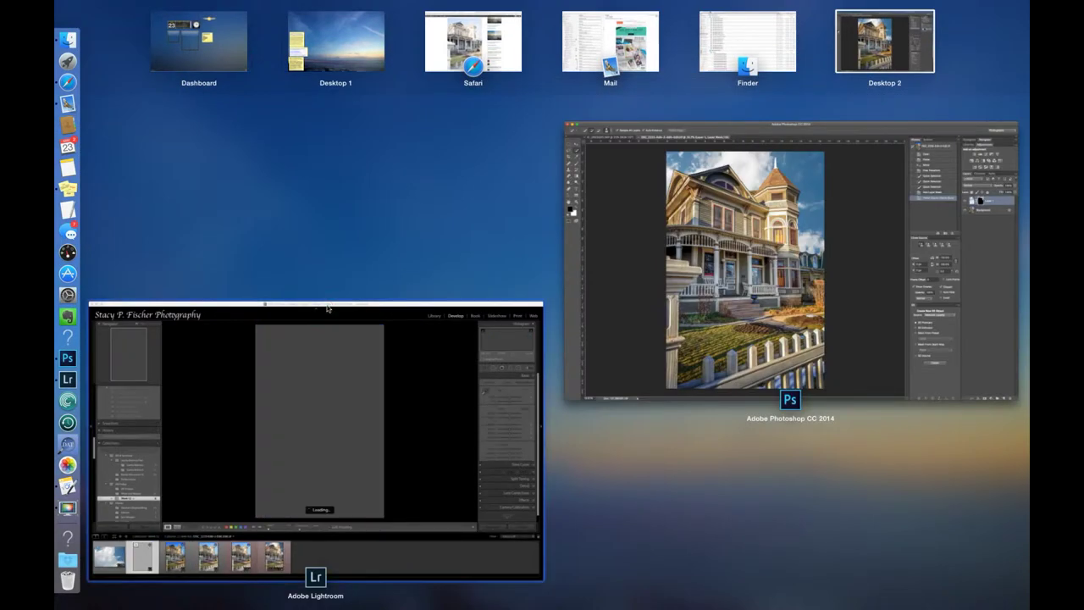
{"action": "left_click", "coordinate": [328, 308]}
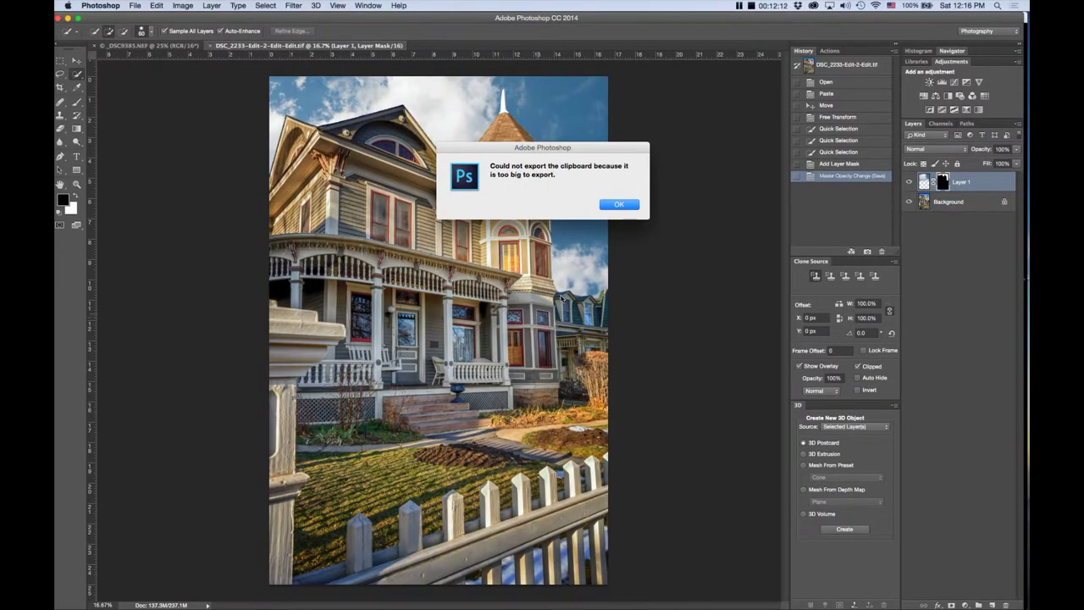
{"action": "left_click", "coordinate": [639, 207]}
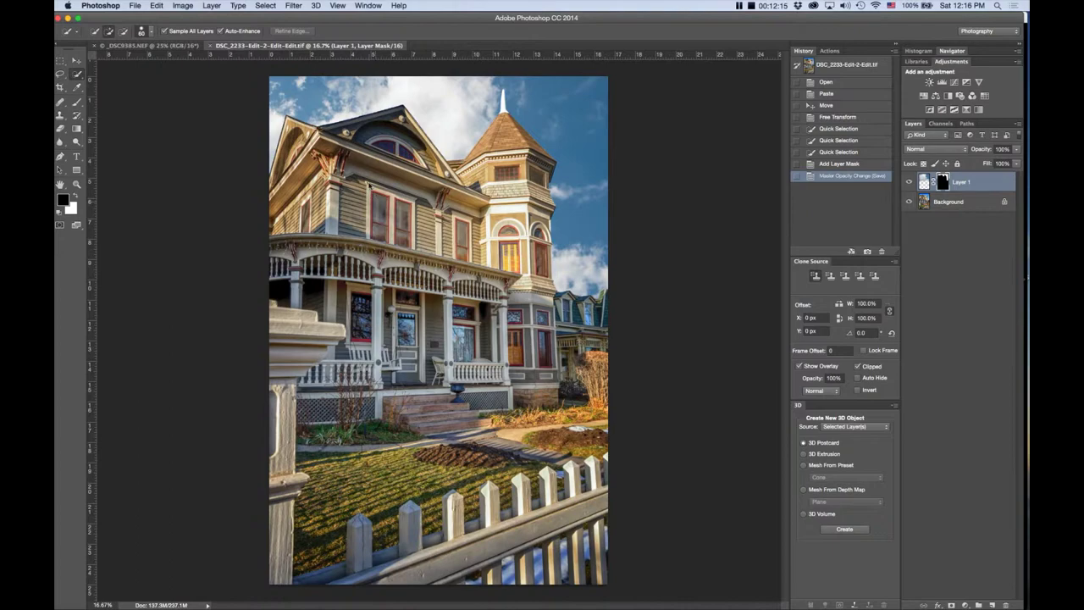
{"action": "key", "text": "ctrl+Up"}
{"action": "left_click", "coordinate": [243, 307]}
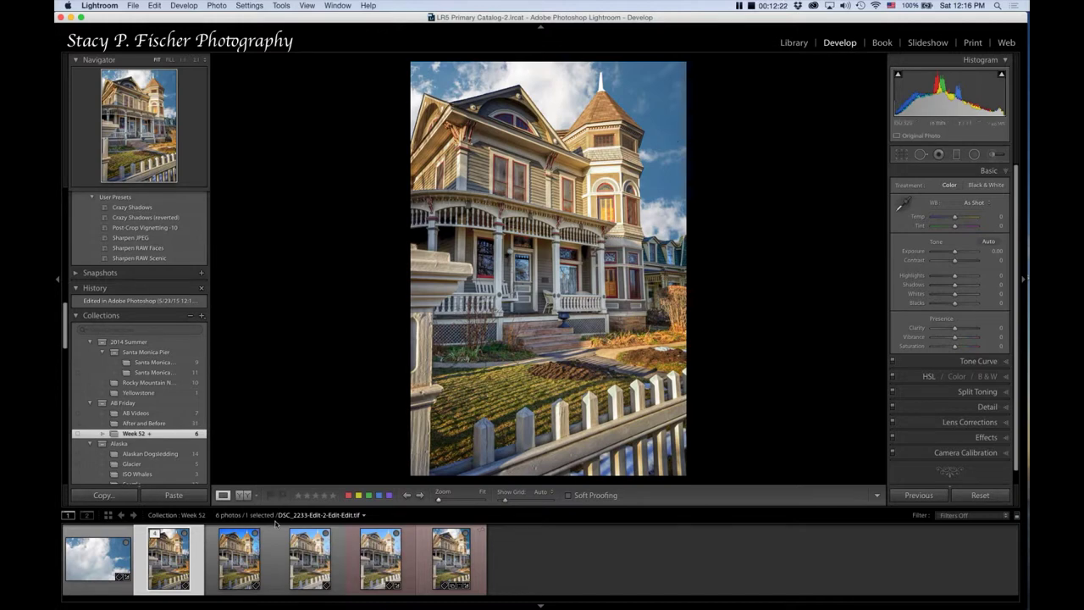
On the composite, set Saturation -31, Vibrance +56 and Exposure +0.20
{"action": "left_click", "coordinate": [239, 559]}
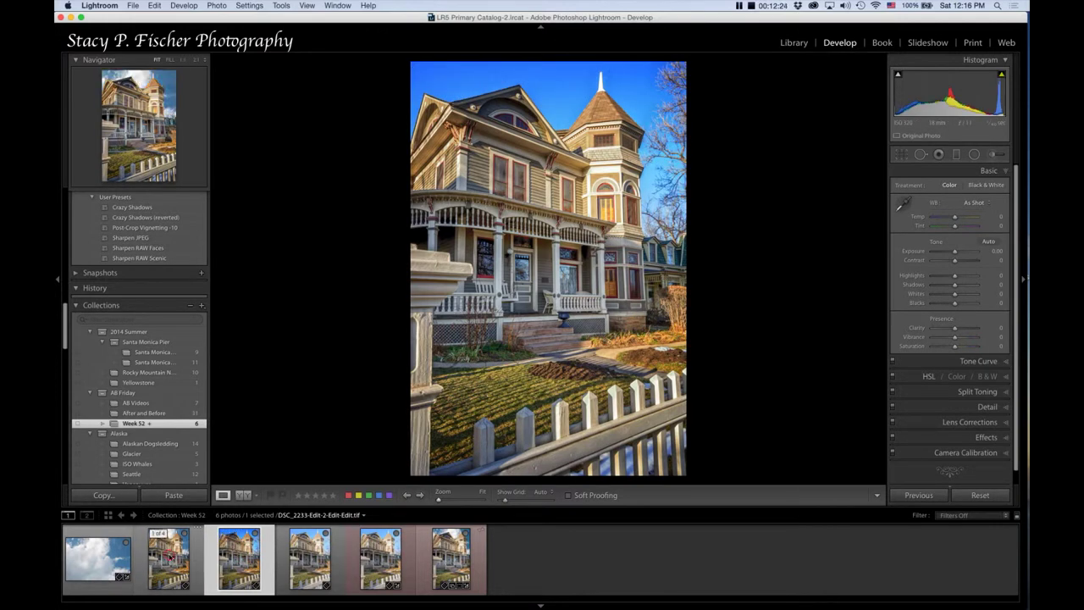
{"action": "left_click", "coordinate": [170, 559]}
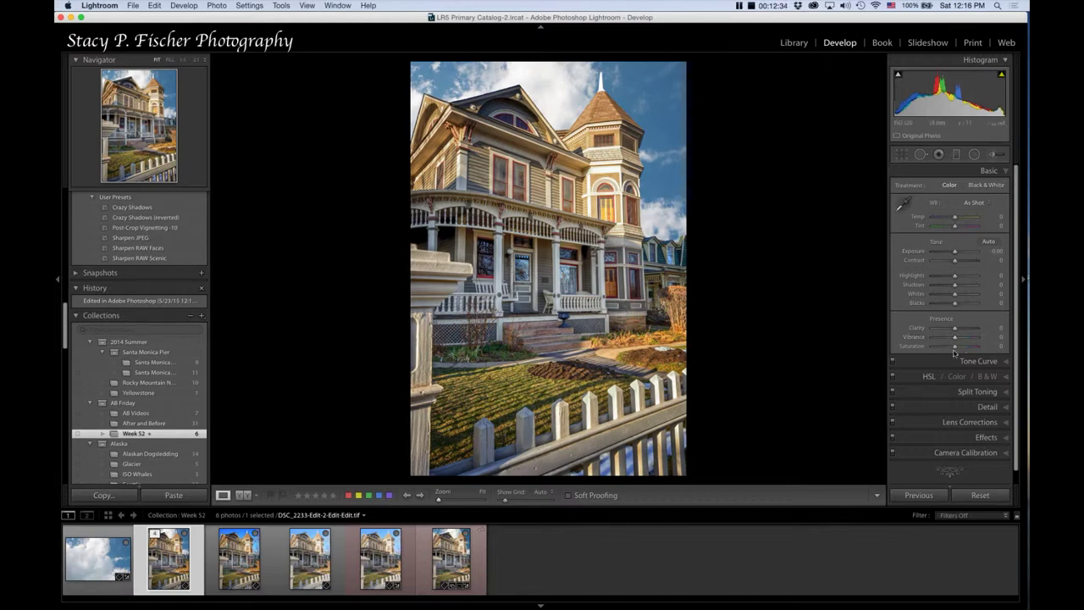
{"action": "mouse_move", "coordinate": [956, 347]}
{"action": "left_mouse_down"}
{"action": "mouse_move", "coordinate": [947, 350]}
{"action": "mouse_move", "coordinate": [1016, 337]}
{"action": "mouse_move", "coordinate": [1006, 337]}
{"action": "left_mouse_up"}
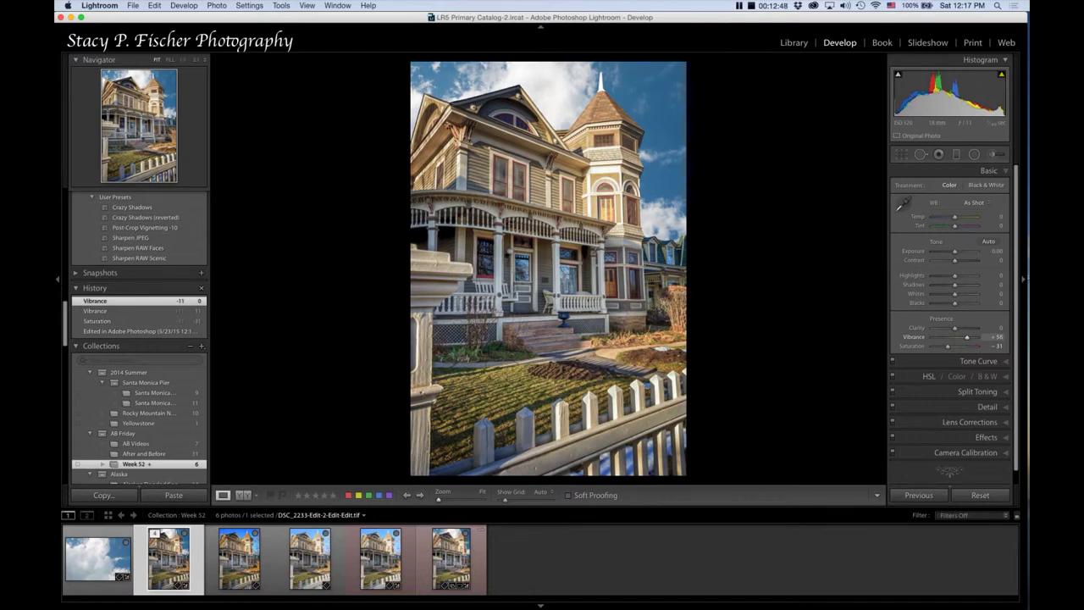
{"action": "left_click_drag", "start_coordinate": [995, 338], "coordinate": [995, 339]}
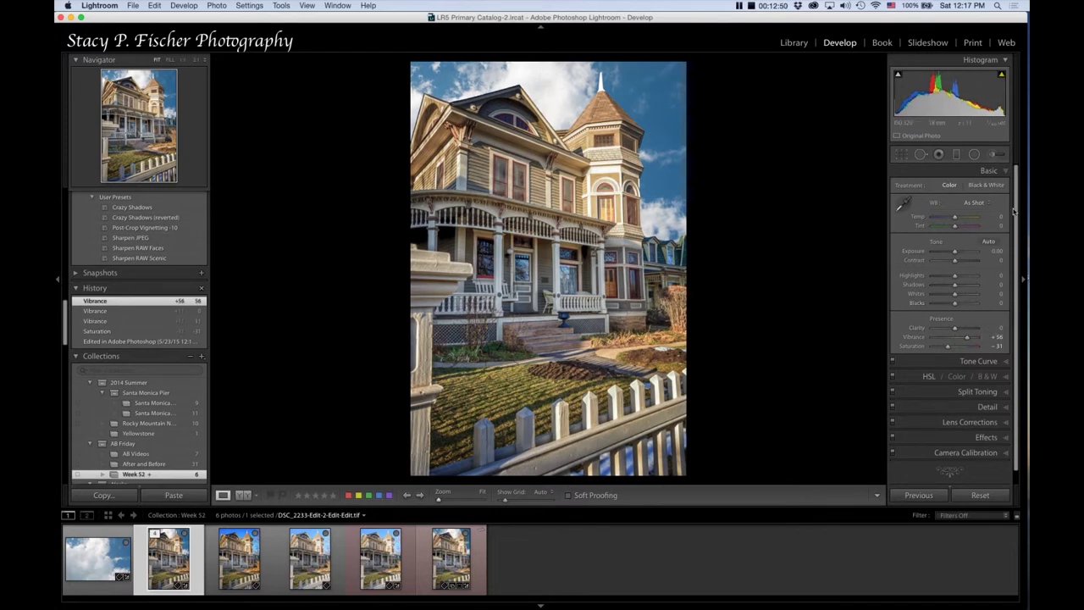
{"action": "left_click", "coordinate": [998, 254]}
{"action": "left_click_drag", "start_coordinate": [997, 254], "coordinate": [1004, 254]}
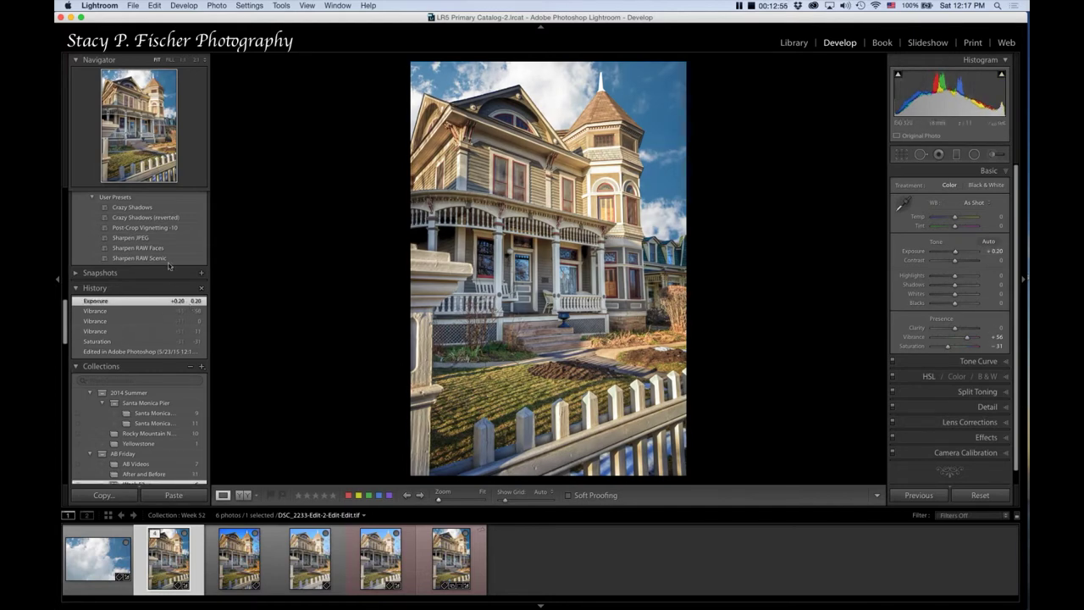
Apply the Post-Crop Vignetting -10 user preset
{"action": "scroll", "coordinate": [169, 266], "scroll_direction": "up", "scroll_amount": 3}
{"action": "scroll", "coordinate": [170, 267], "scroll_direction": "up", "scroll_amount": 2}
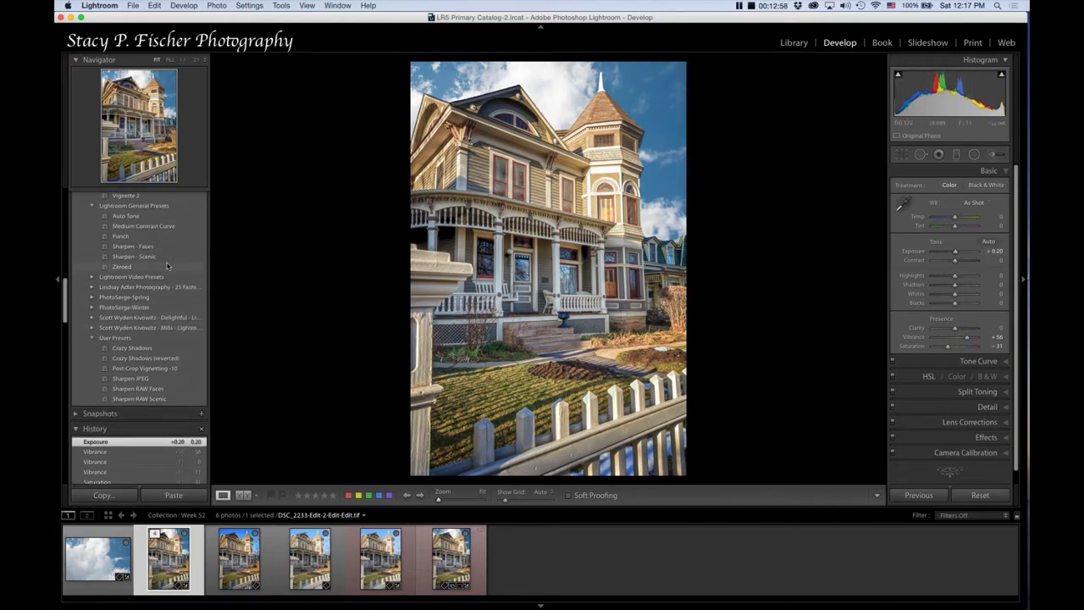
{"action": "left_click", "coordinate": [159, 369]}
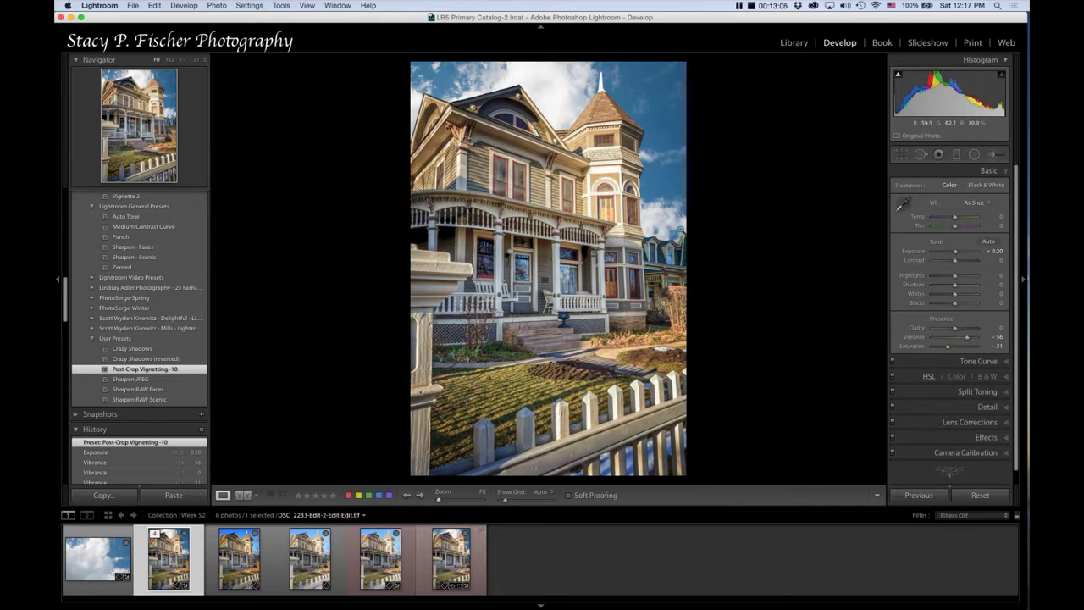
Crop a thin strip off the right edge of the house photo
{"action": "left_click", "coordinate": [901, 154]}
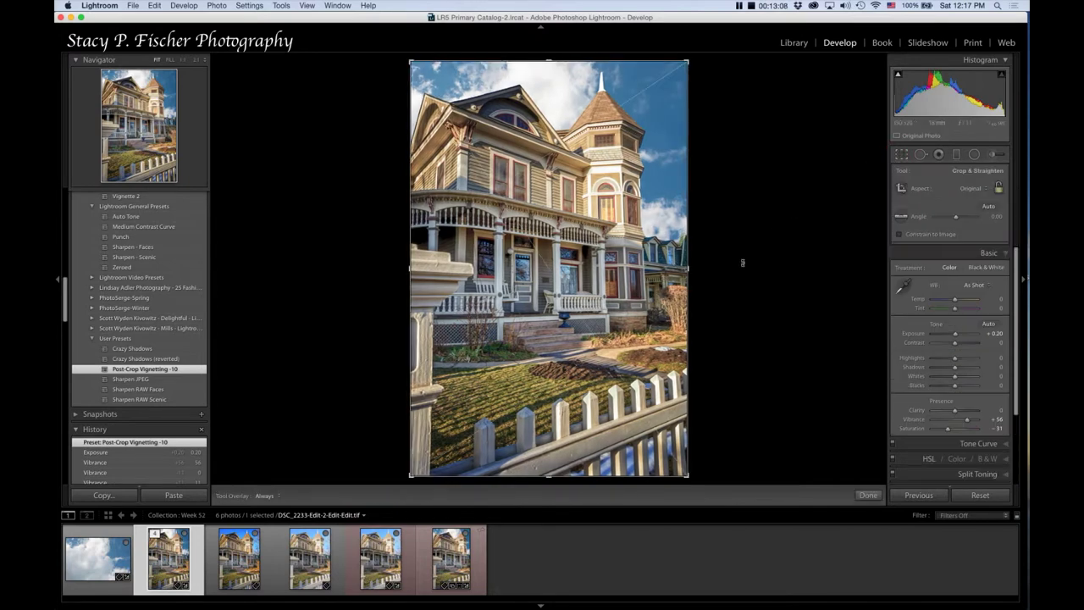
{"action": "left_click_drag", "start_coordinate": [688, 268], "coordinate": [676, 271]}
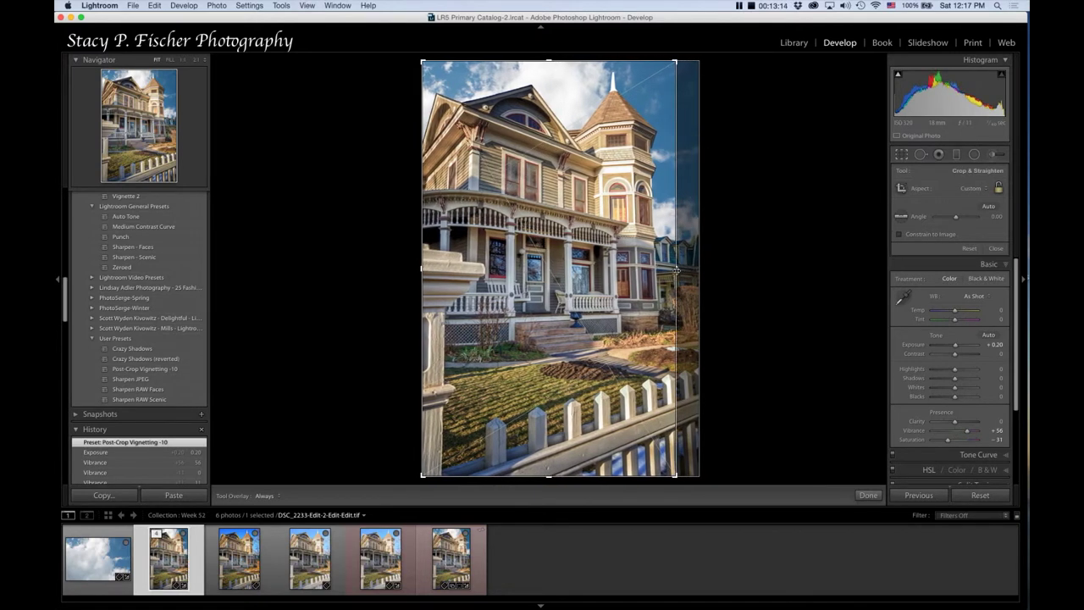
{"action": "left_click", "coordinate": [868, 495]}
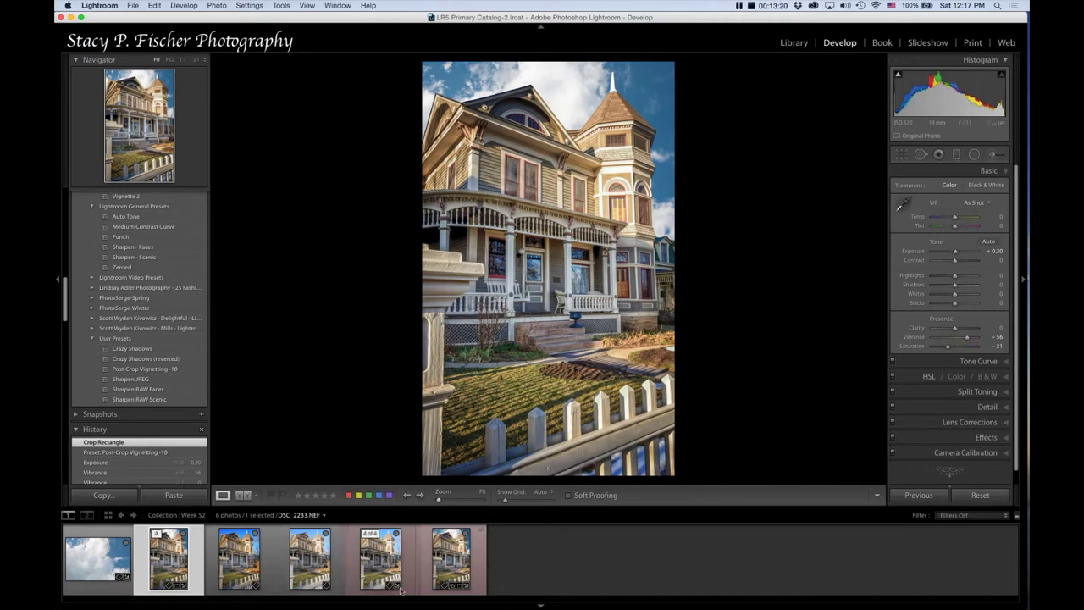
Review earlier versions' history states, then return to the composite and show its history
{"action": "left_click", "coordinate": [457, 570]}
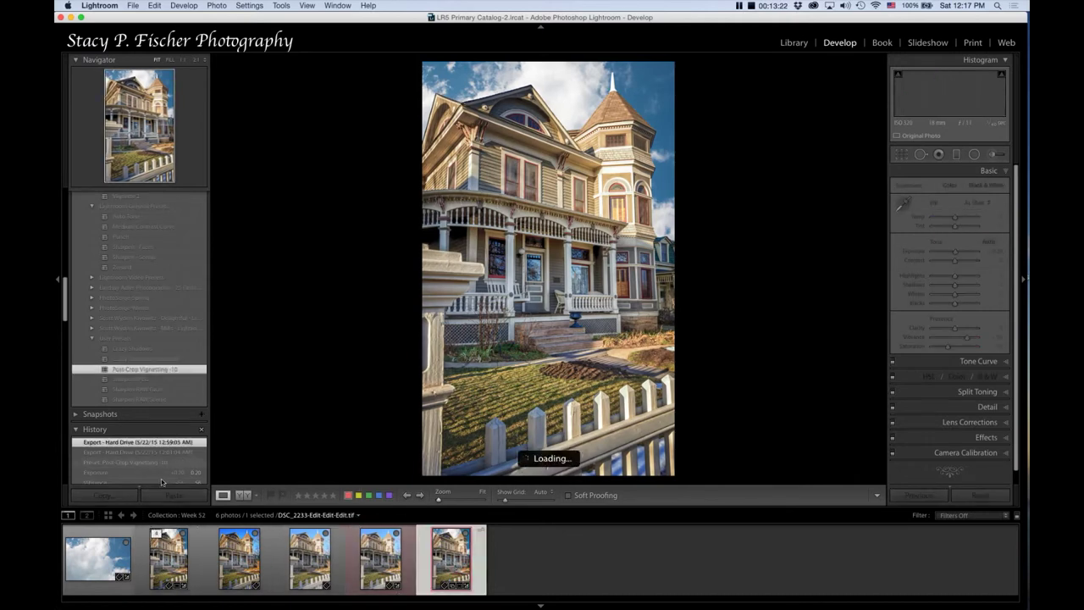
{"action": "scroll", "coordinate": [166, 423], "scroll_direction": "down", "scroll_amount": 3}
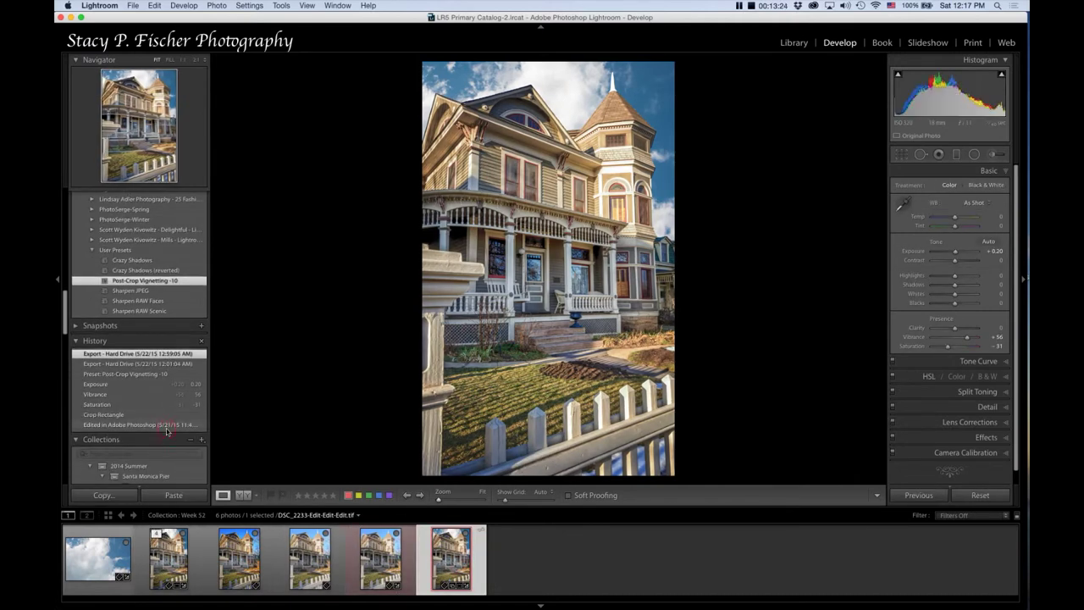
{"action": "left_click", "coordinate": [170, 425]}
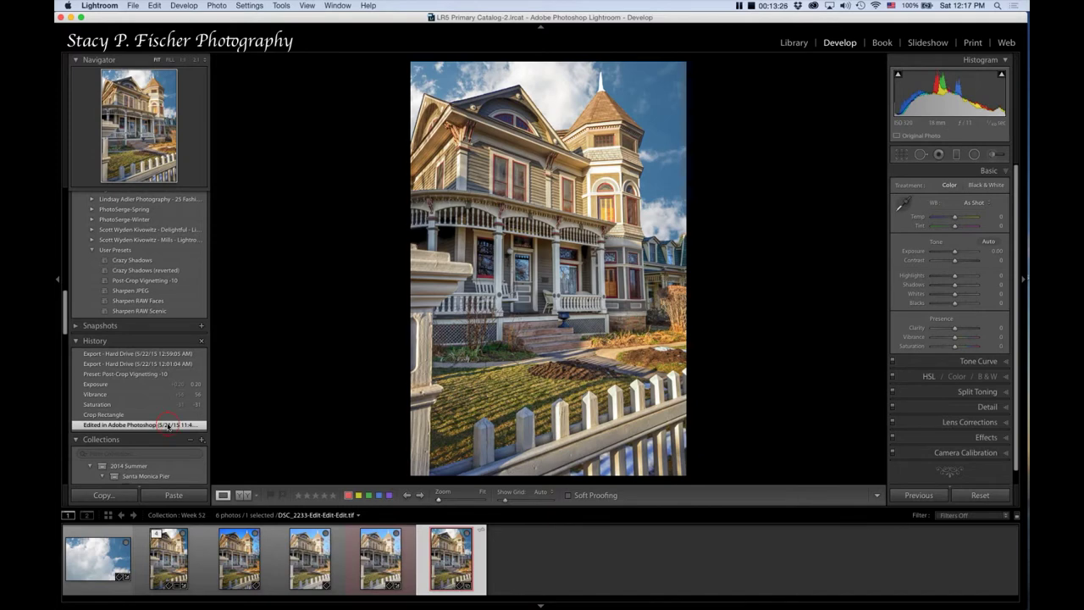
{"action": "key", "text": "Left"}
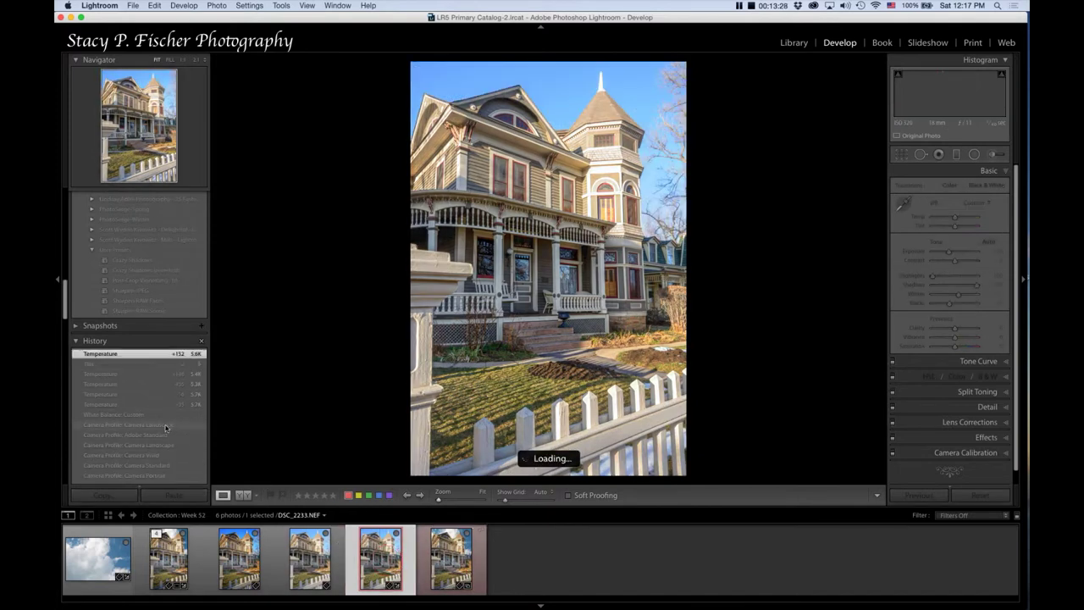
{"action": "scroll", "coordinate": [158, 438], "scroll_direction": "down", "scroll_amount": 2}
{"action": "scroll", "coordinate": [156, 443], "scroll_direction": "down", "scroll_amount": 5}
{"action": "scroll", "coordinate": [156, 445], "scroll_direction": "down", "scroll_amount": 3}
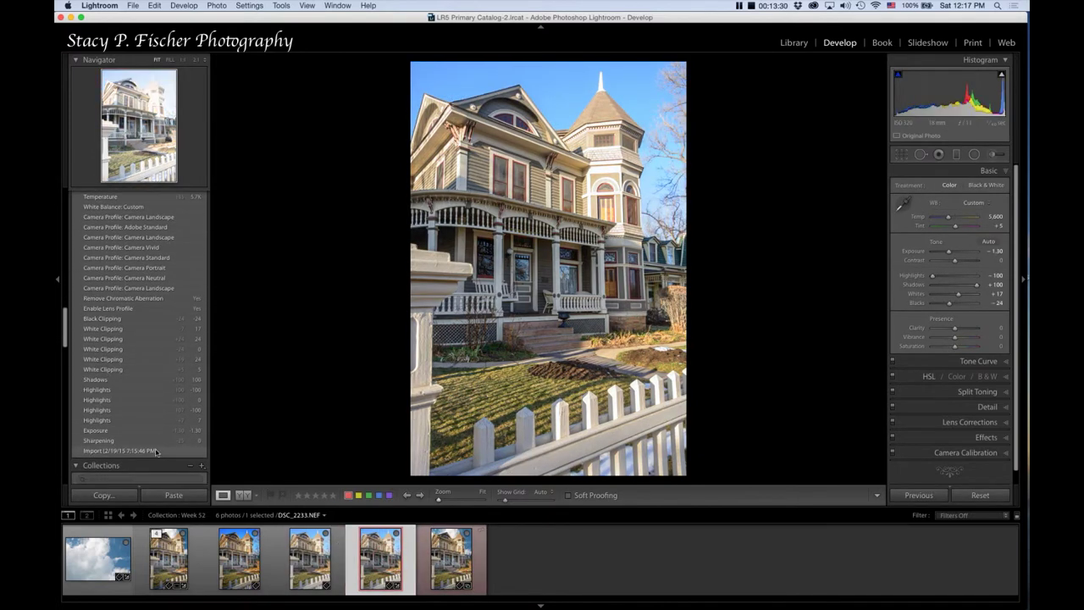
{"action": "left_click", "coordinate": [157, 451]}
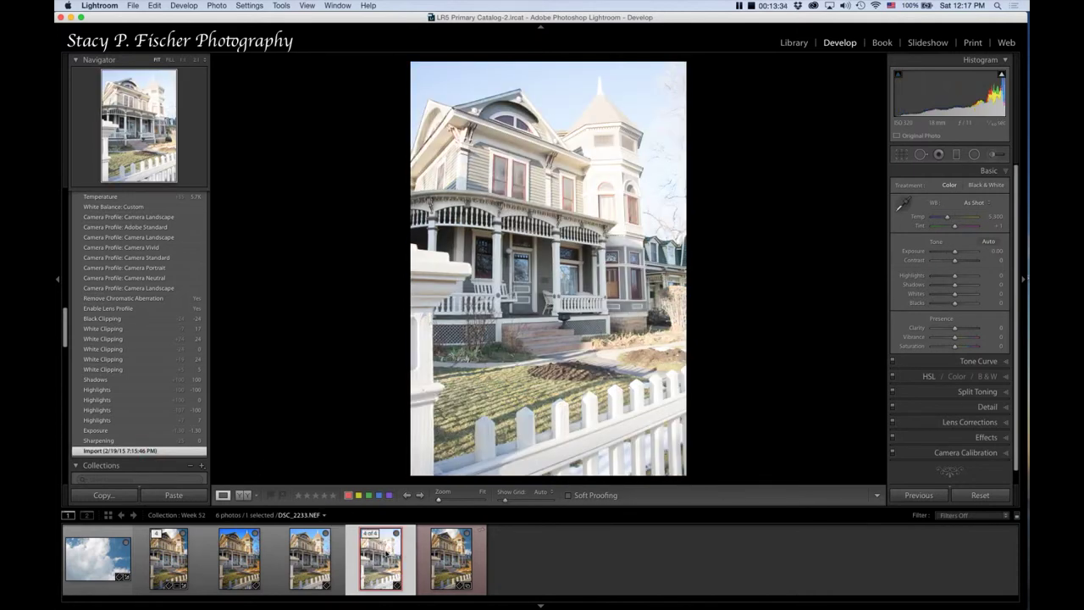
{"action": "left_click", "coordinate": [167, 563]}
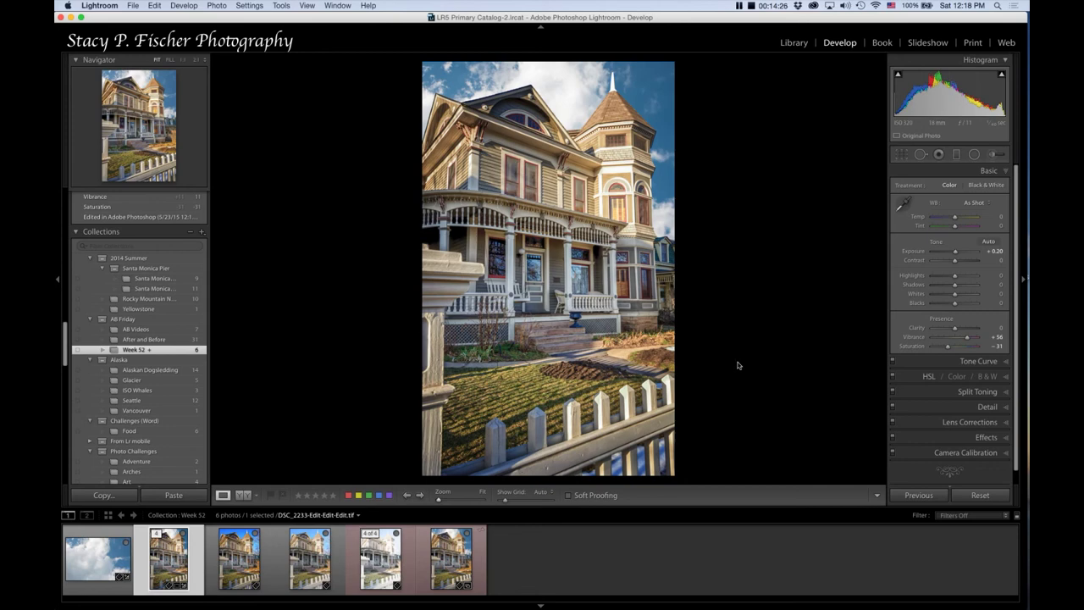
{"action": "key", "text": "ctrl+super+2"}
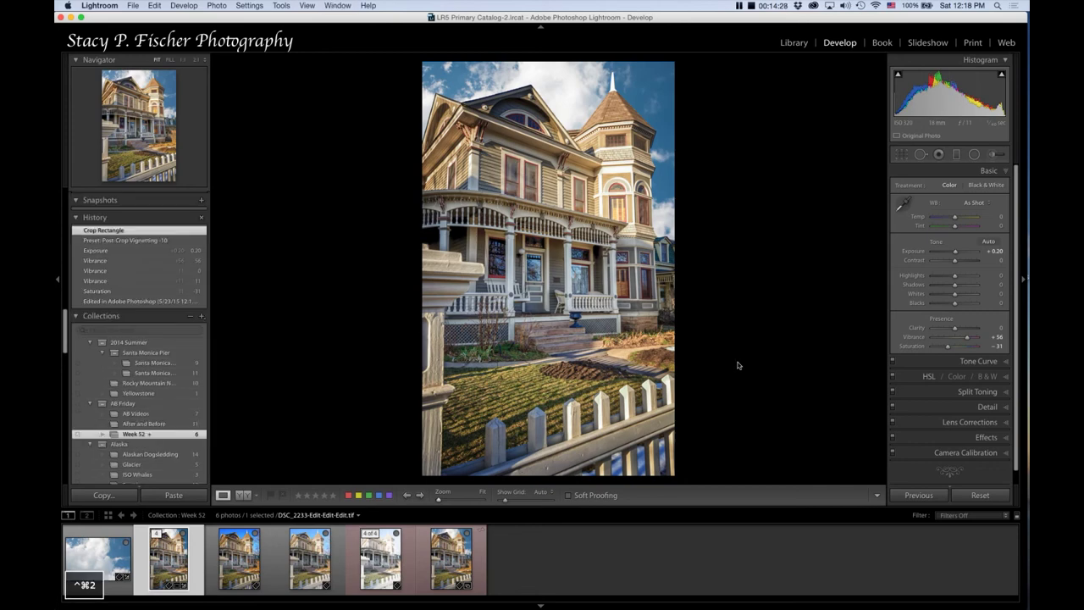